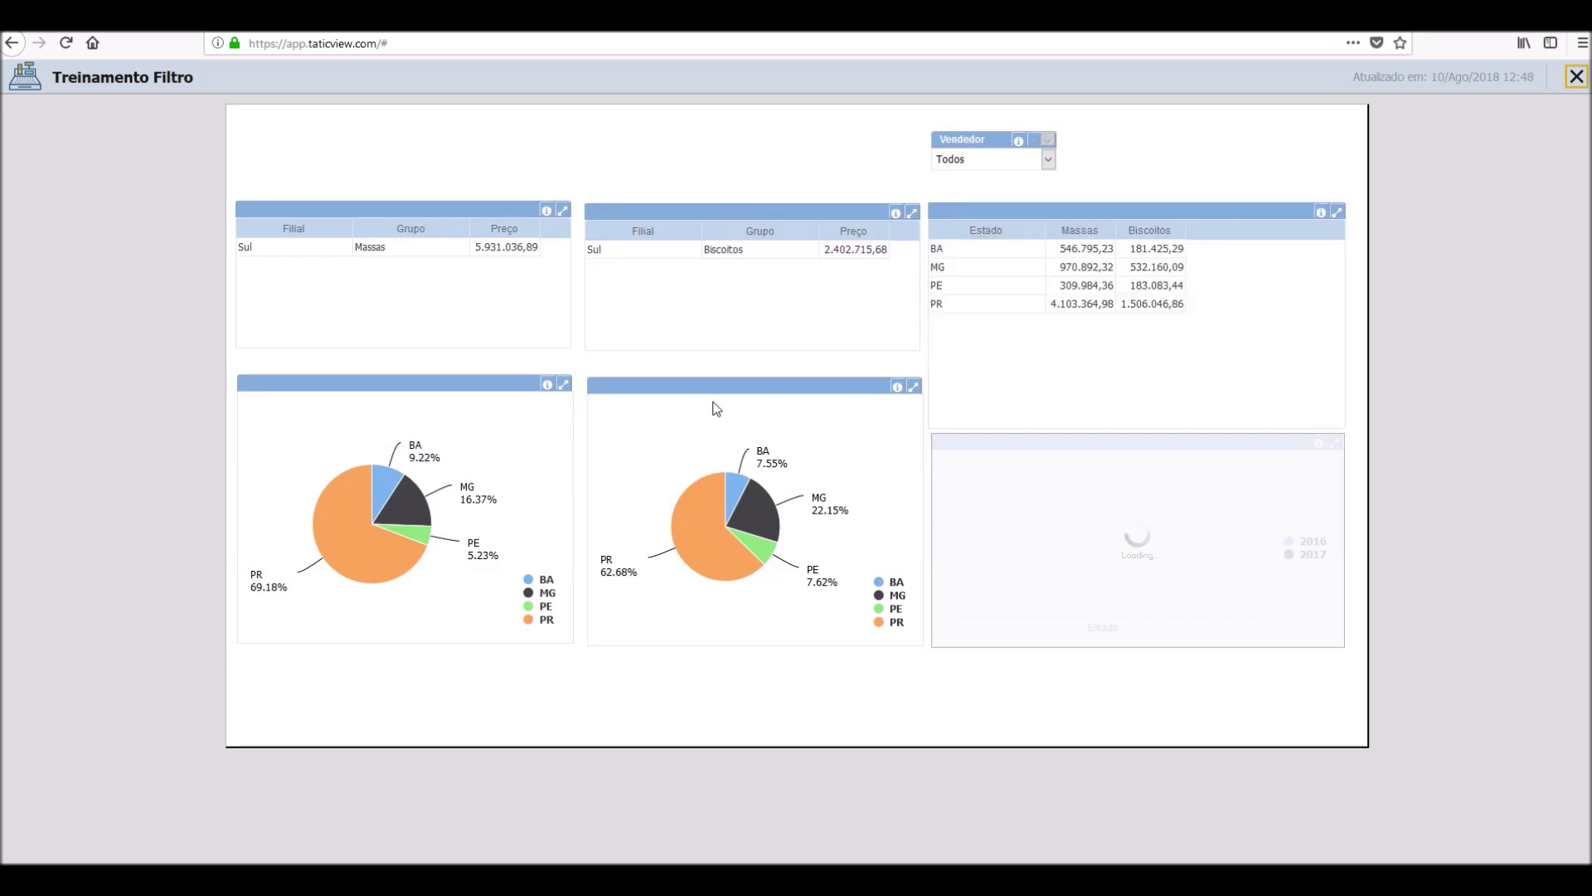
- Filter the dashboard preview by three different salespeople in turn using the Vendedor filter
left_click(1049, 159)
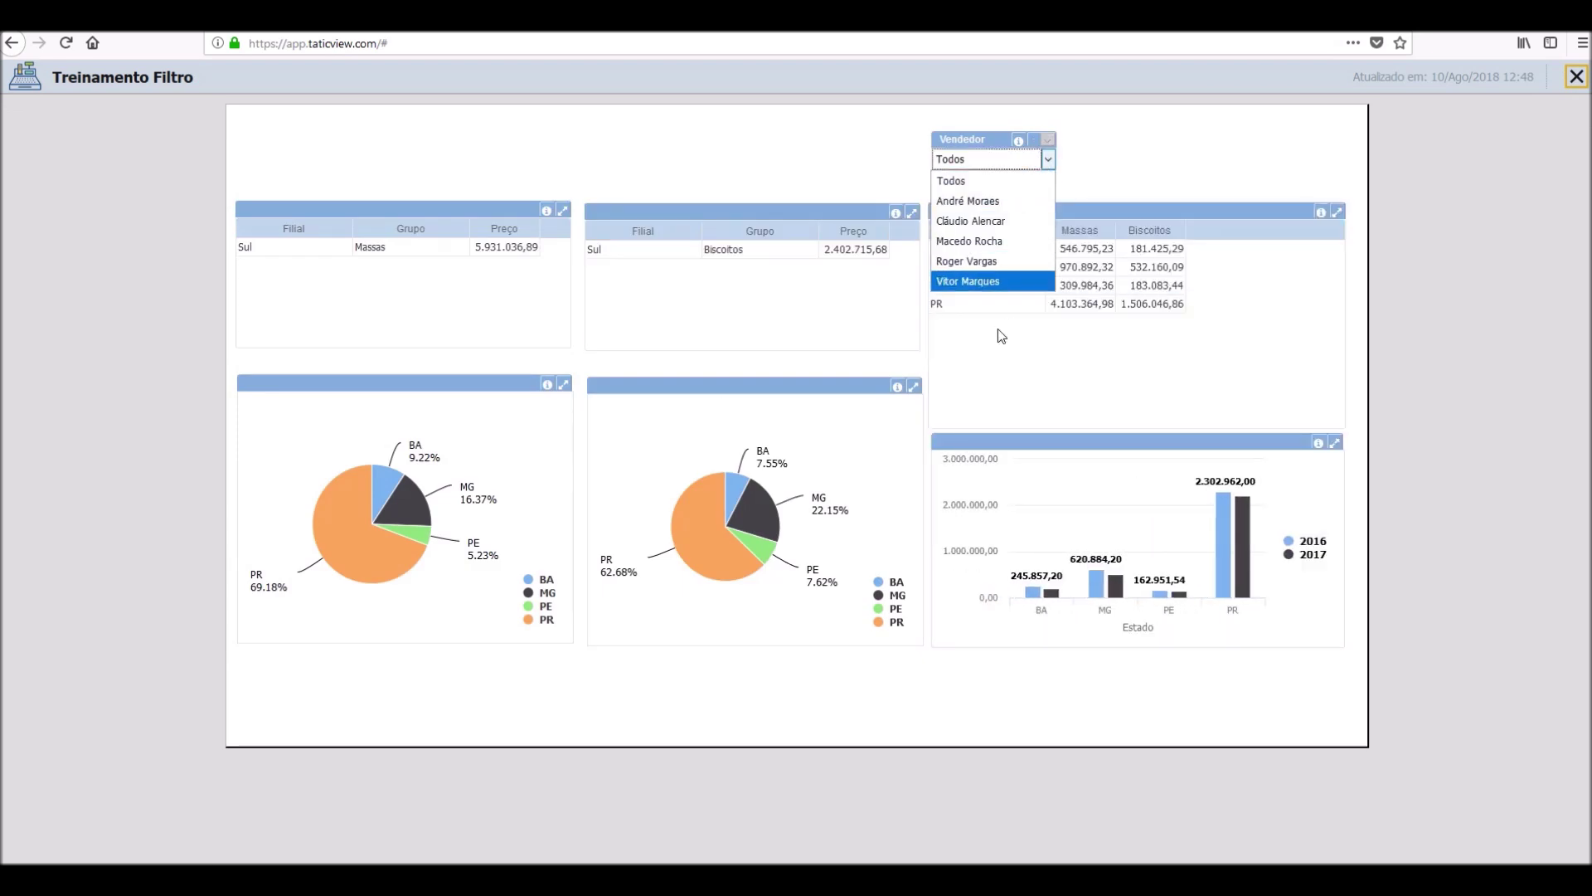
left_click(970, 201)
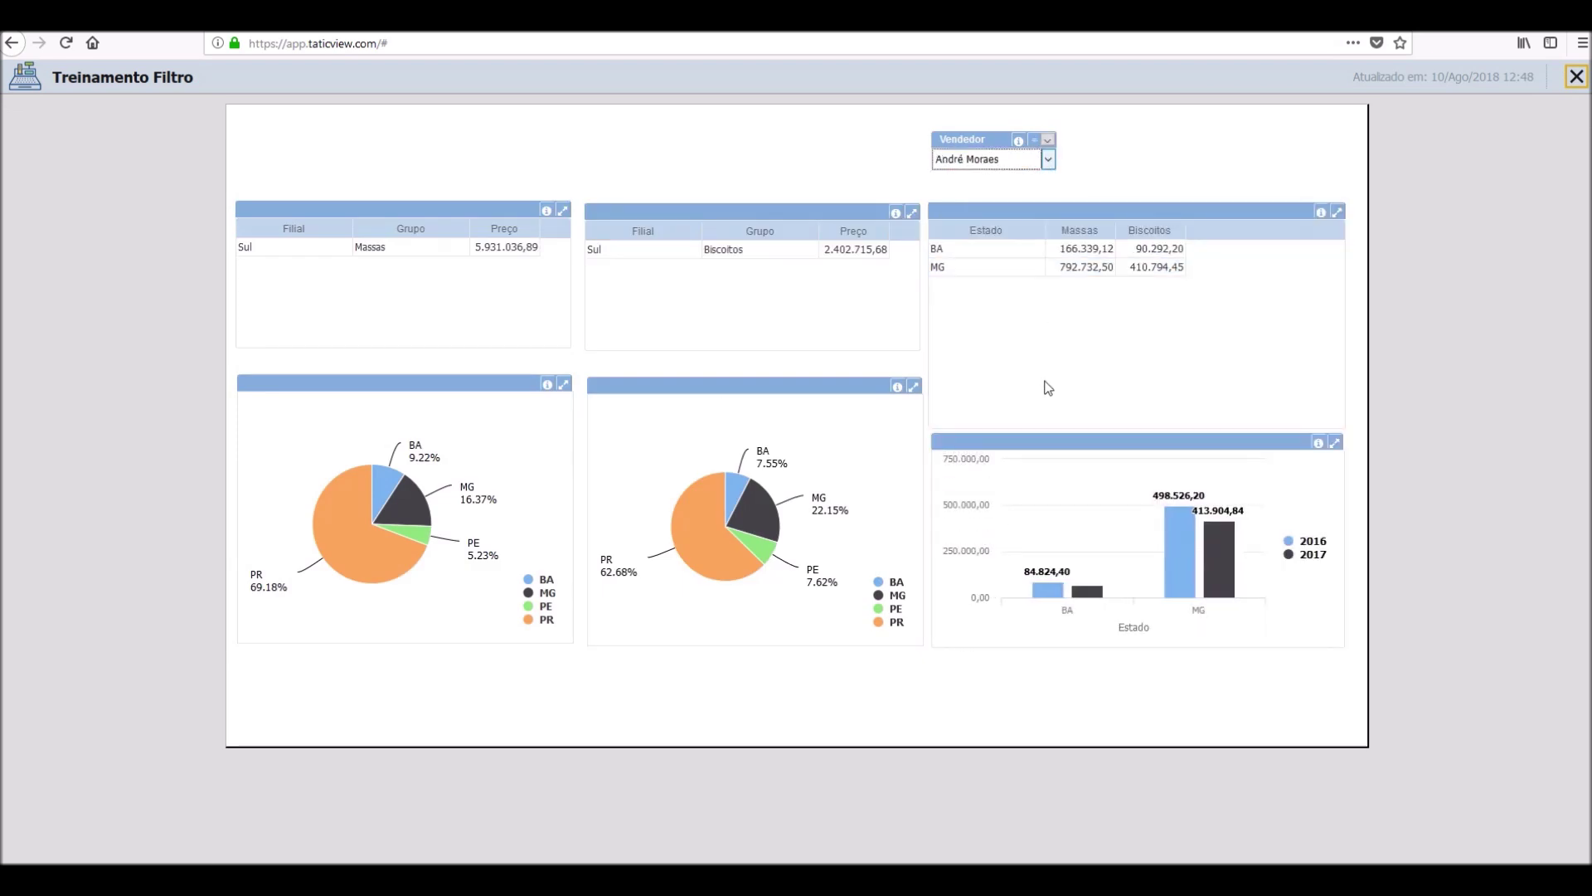
left_click(1049, 159)
left_click(962, 260)
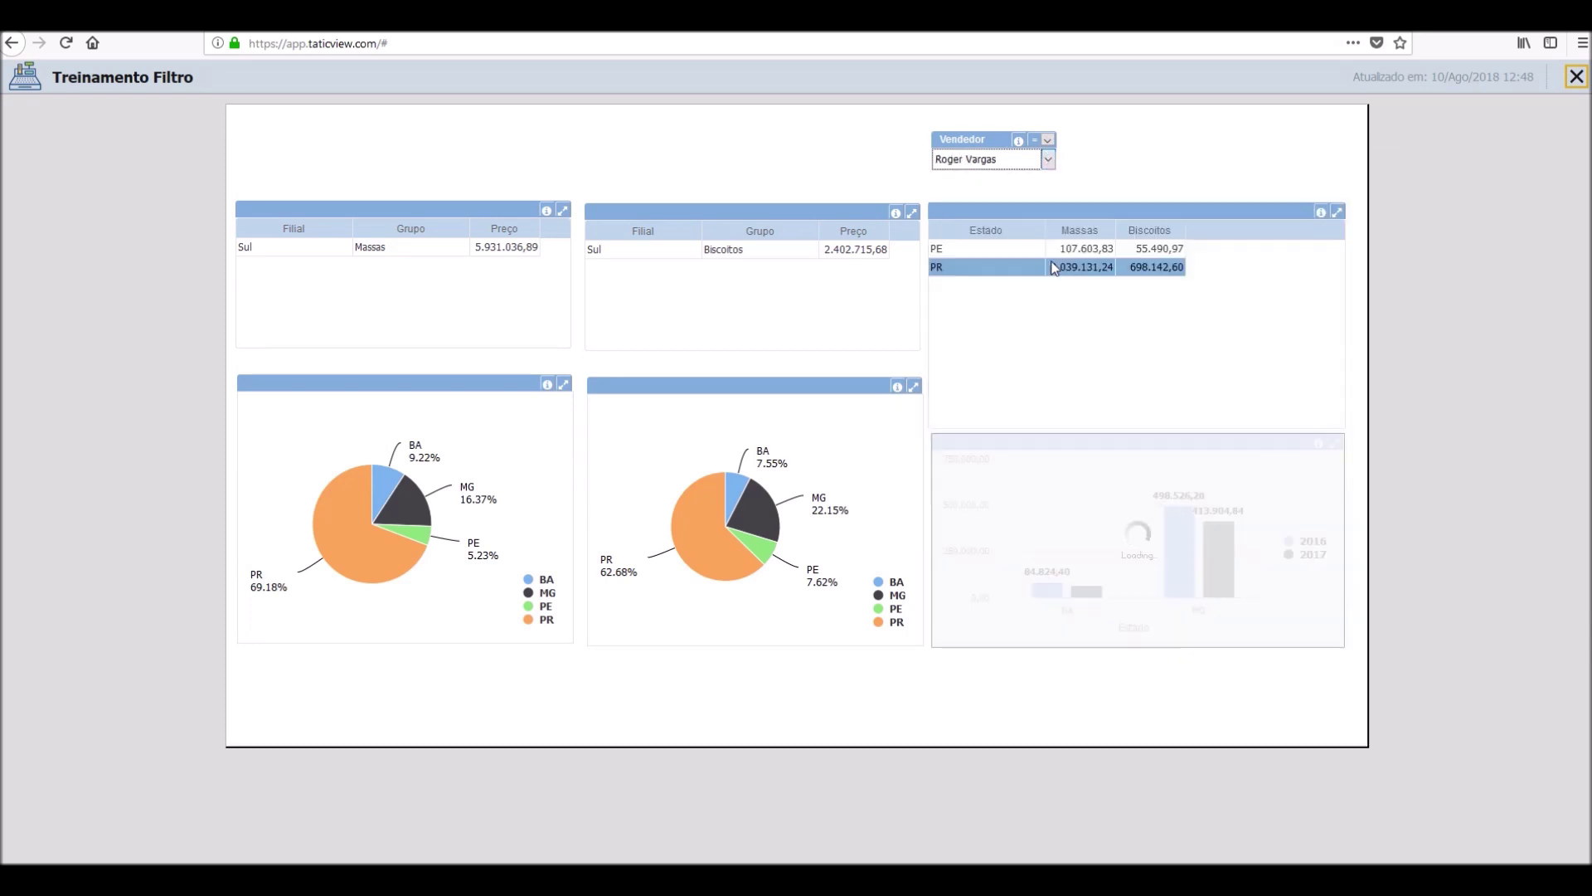
left_click(980, 163)
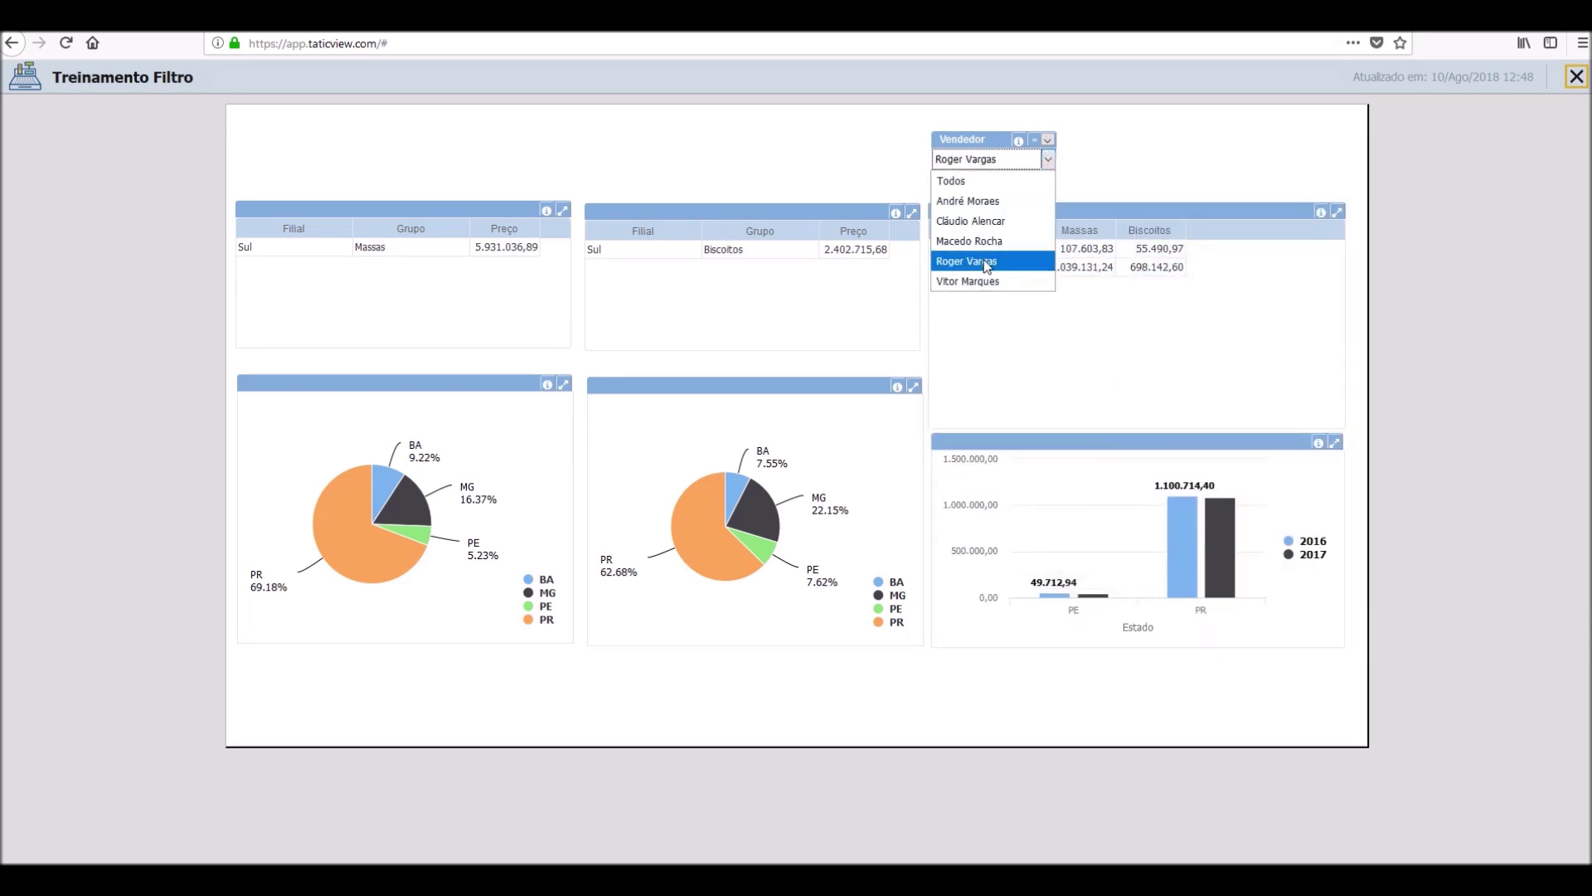
left_click(985, 230)
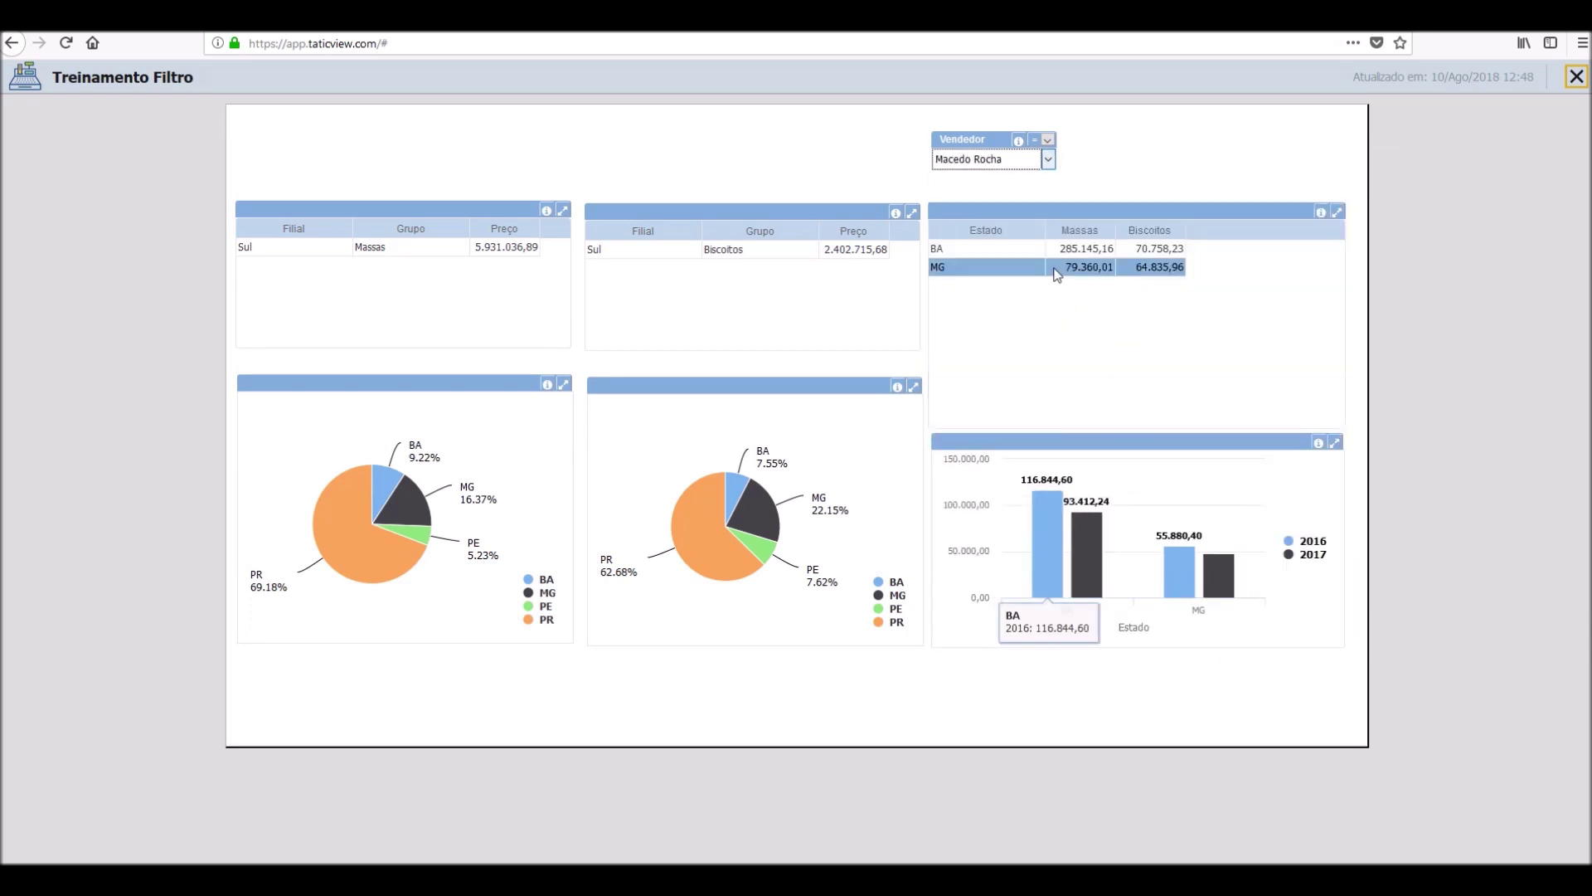
- Compare the Vendedor filter's ≠ and = operators, leaving it on =, and return to the dashboard editor
left_click(1034, 139)
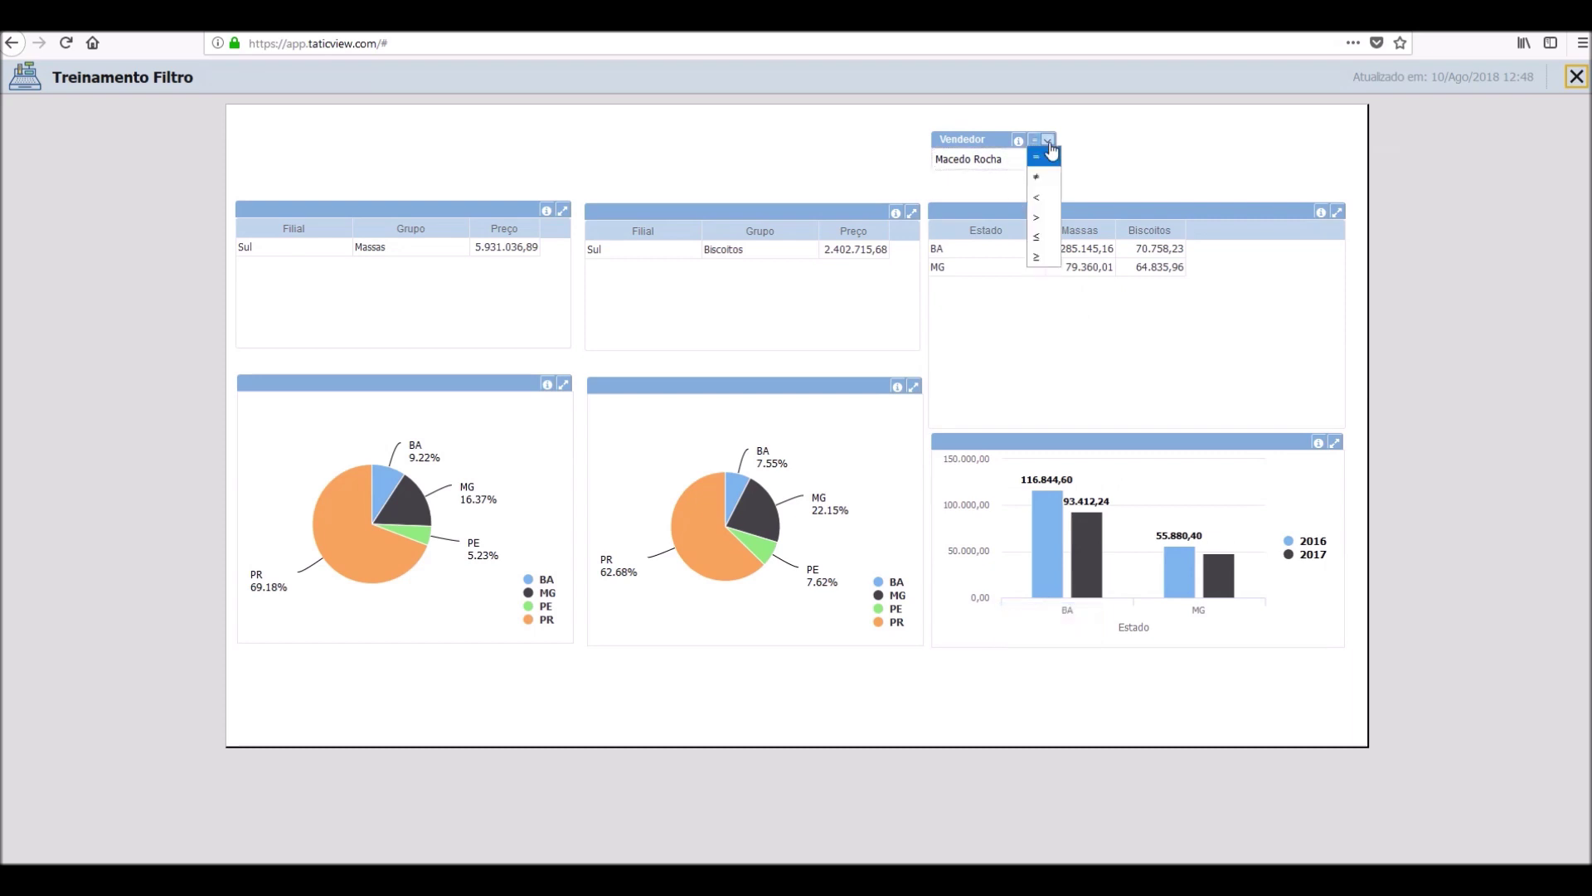
left_click(1041, 176)
left_click(1034, 140)
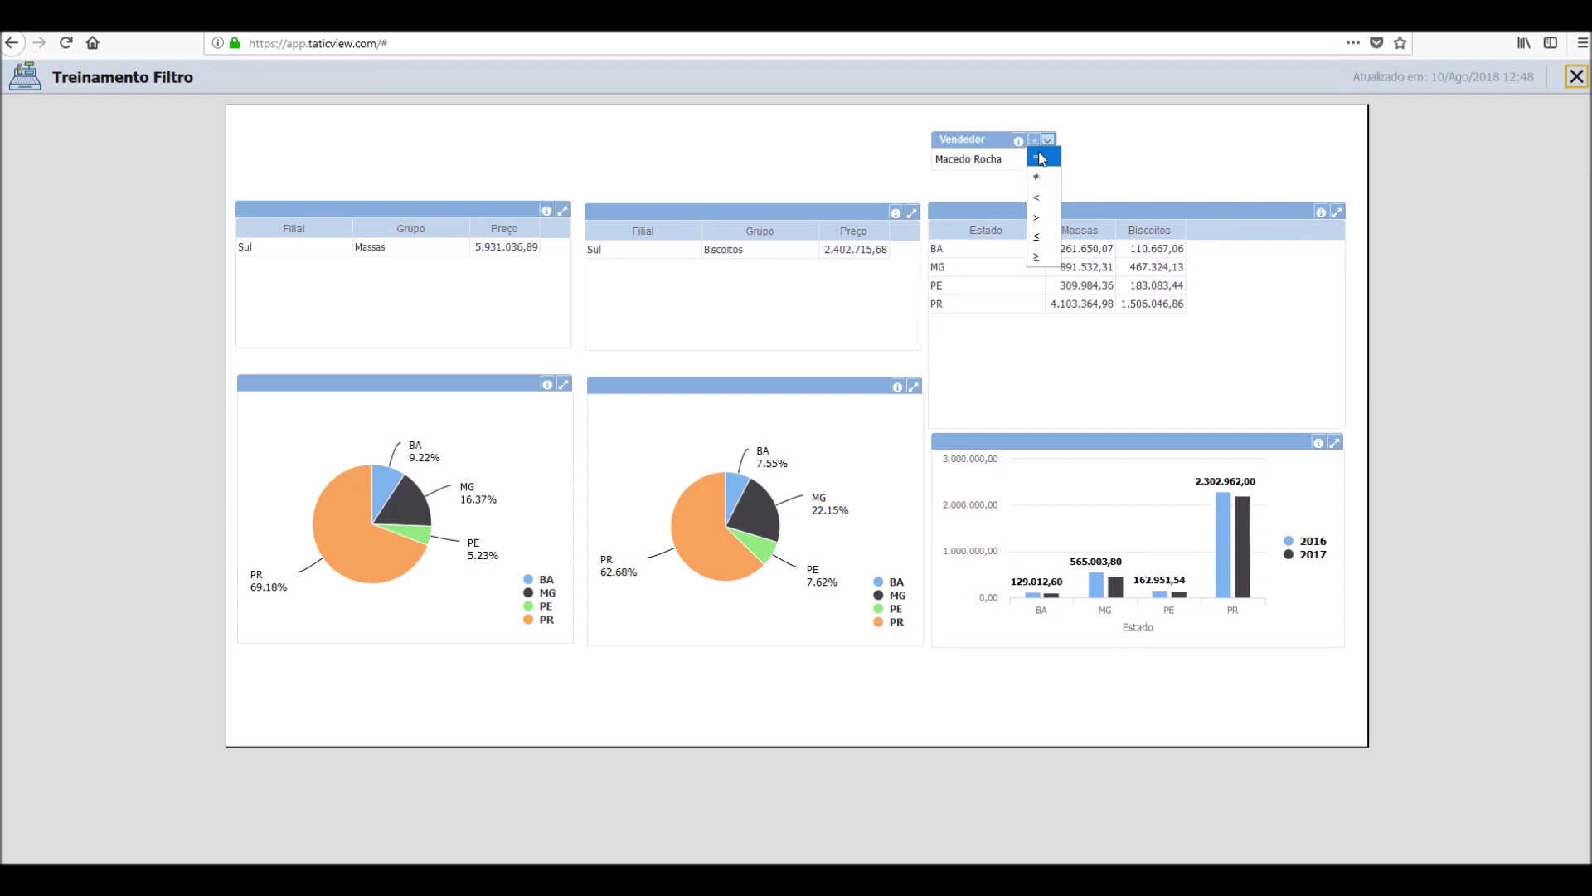
left_click(1041, 157)
left_click(1014, 267)
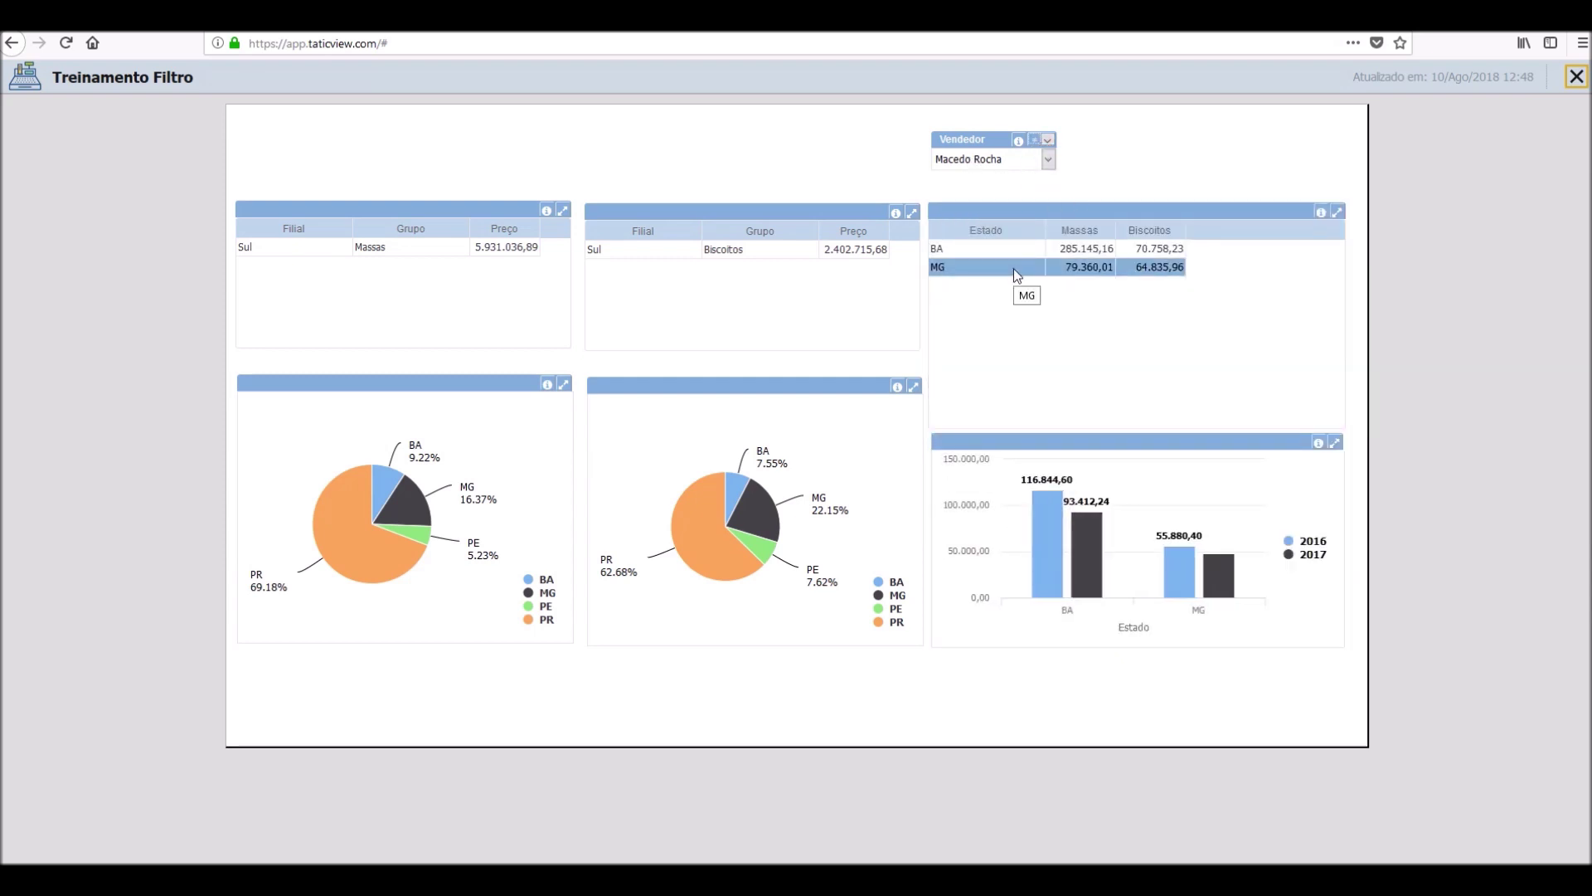
left_click(1575, 80)
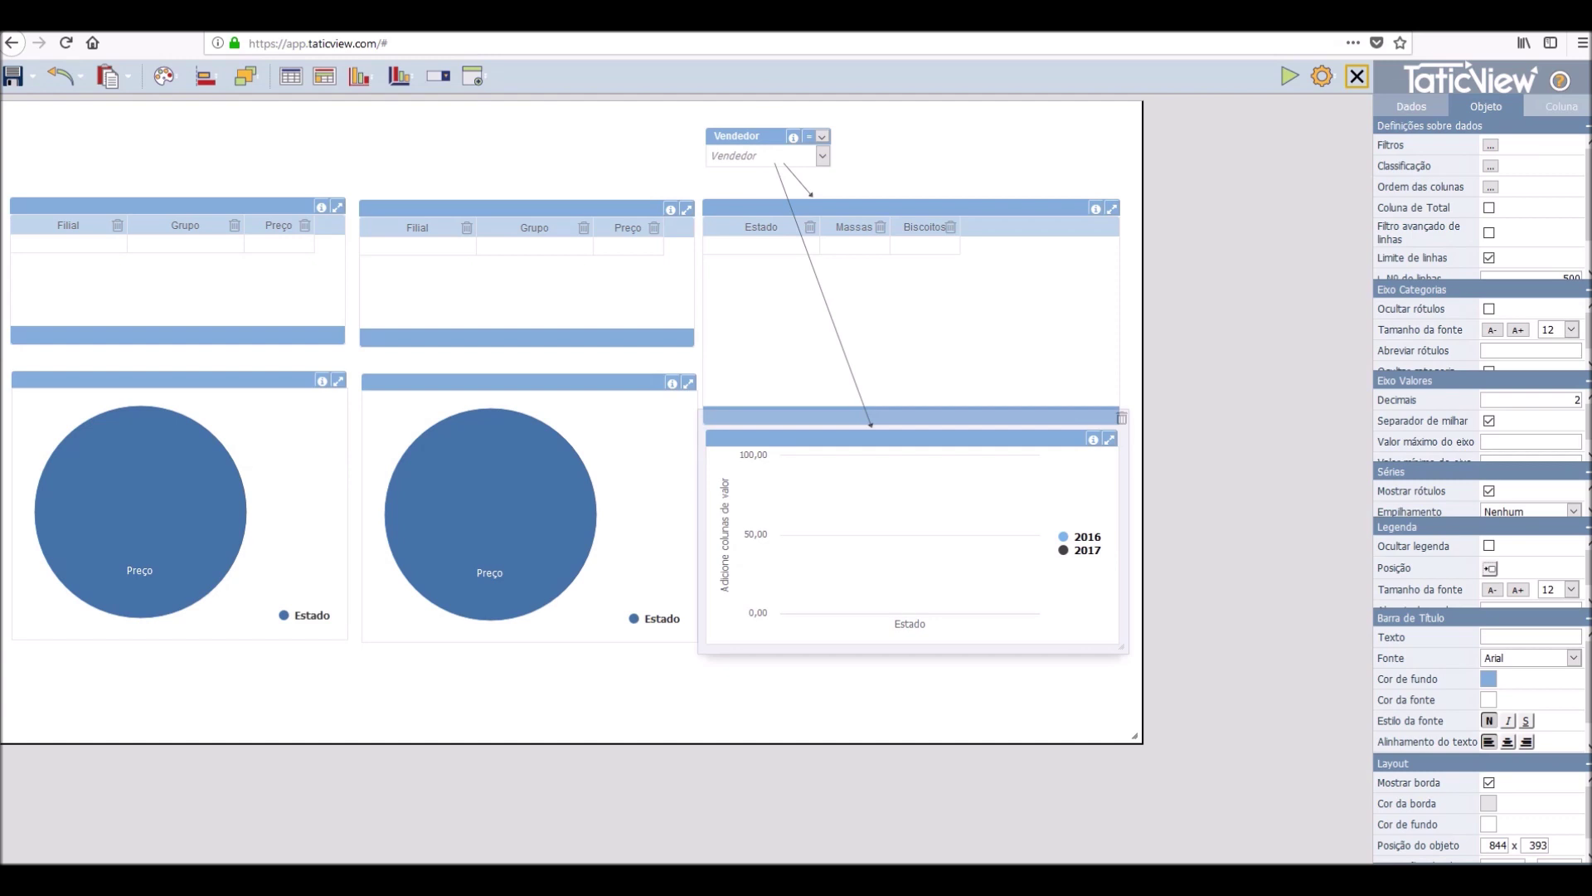
- Add a Grupo filter beside the Vendedor filter and link it to the Estado table with Massas and Biscoitos columns
left_click(438, 77)
left_click(555, 421)
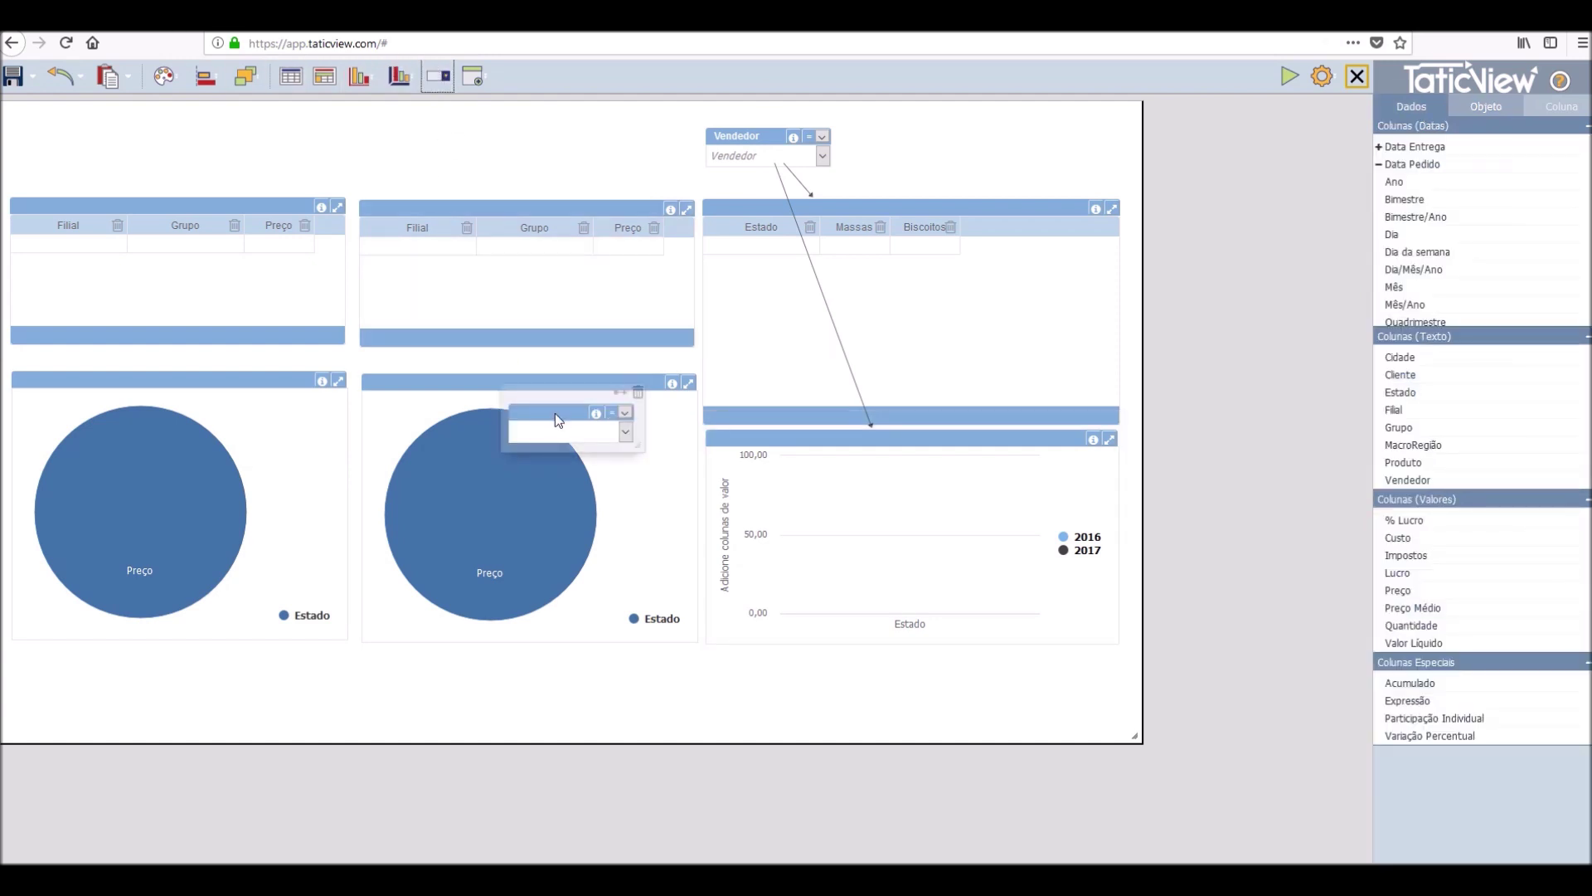
left_click_drag(559, 397, 923, 123)
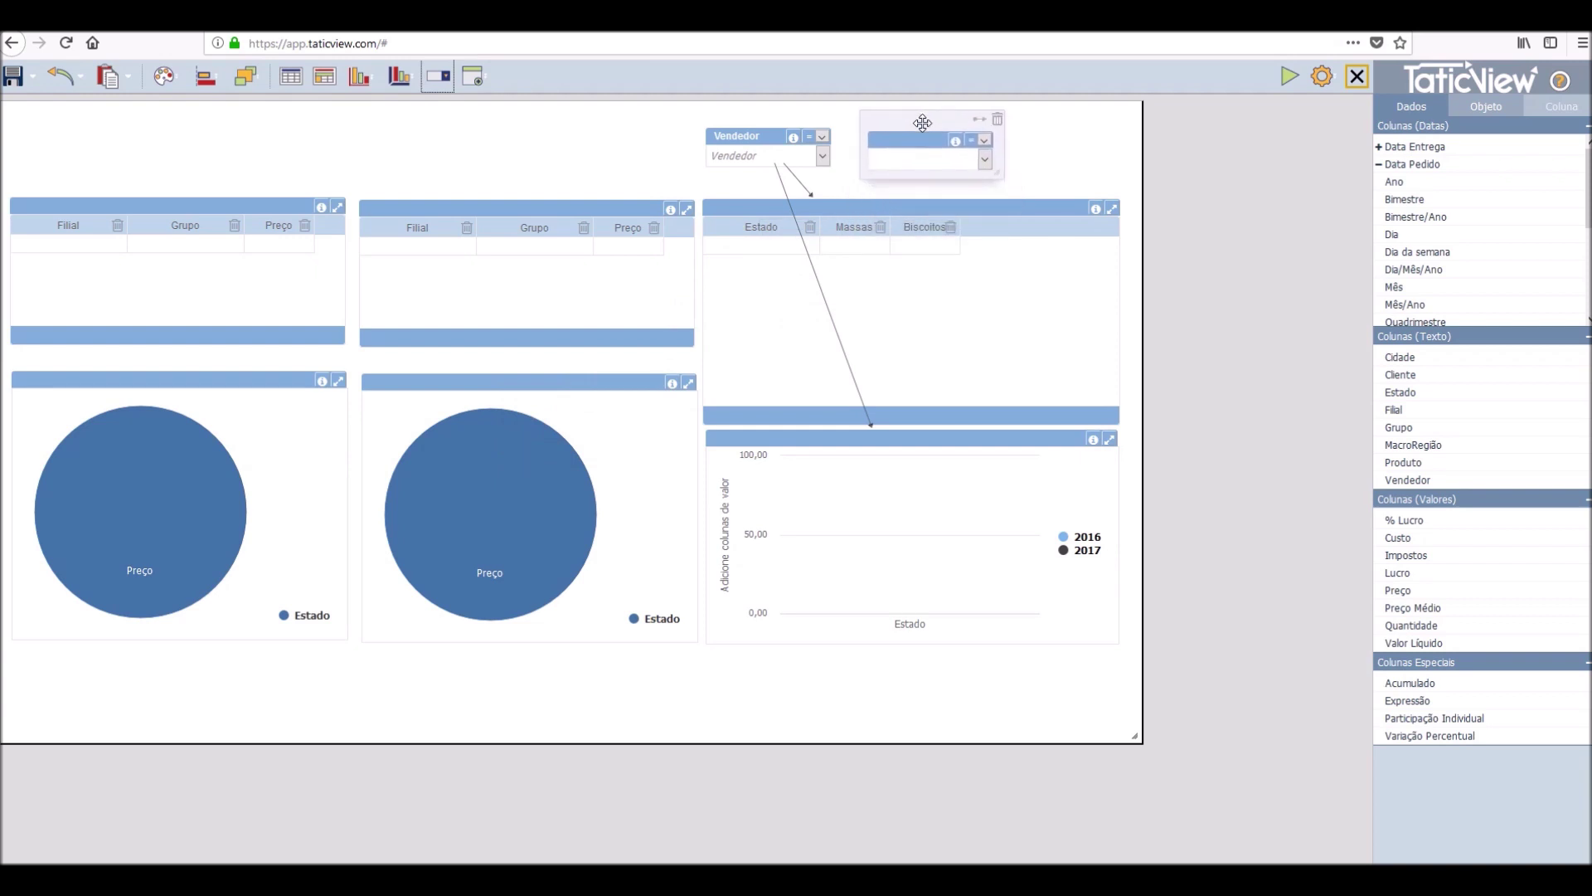
left_click(1403, 429)
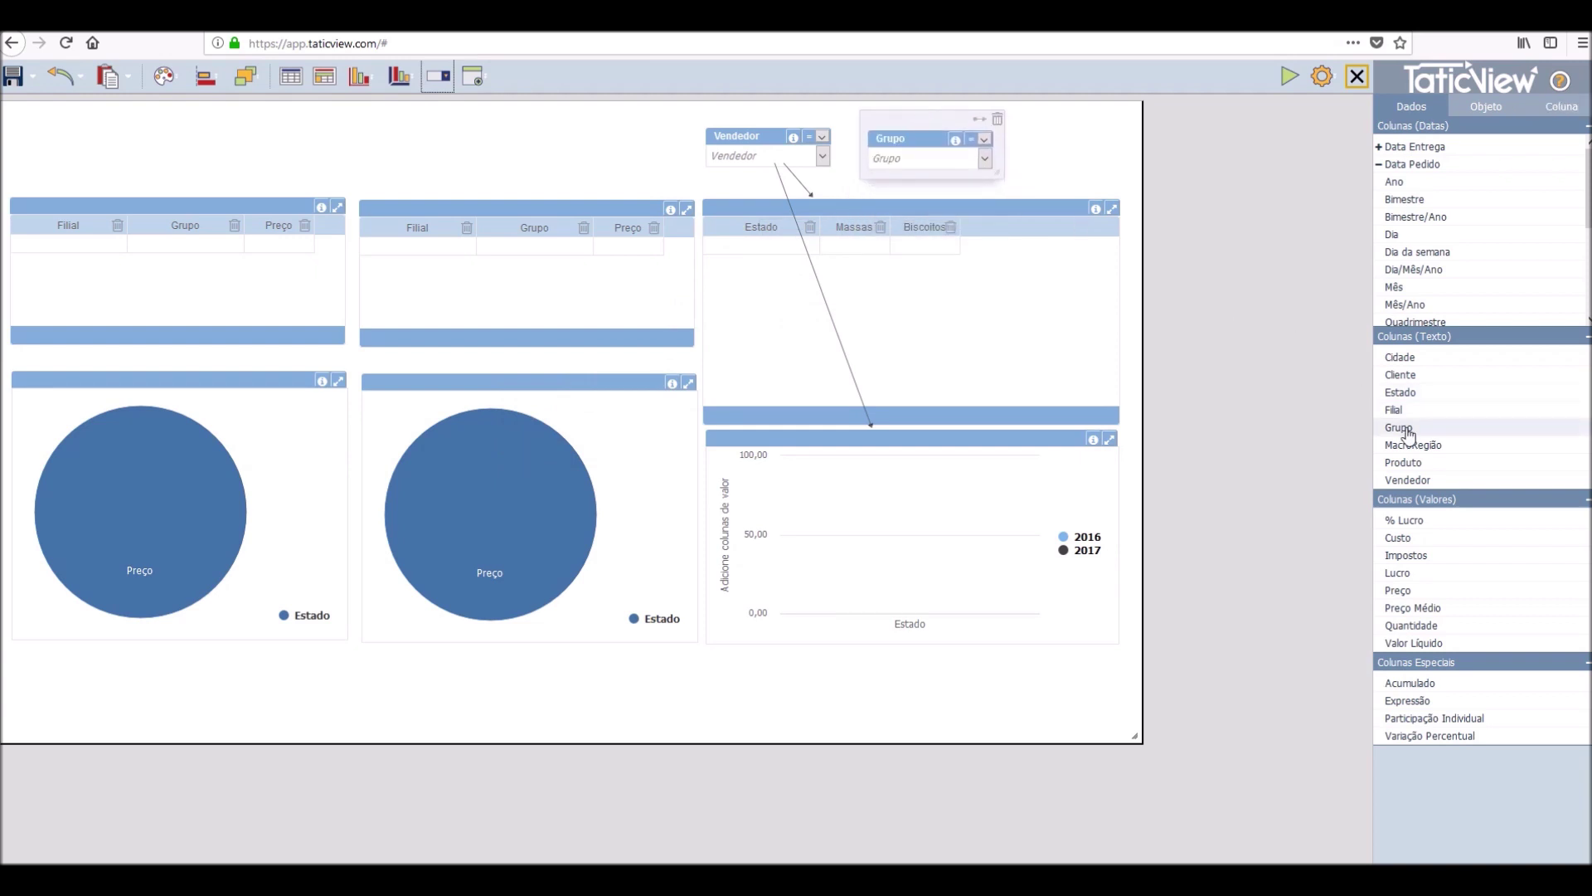
left_click(977, 121)
left_click_drag(977, 121, 961, 281)
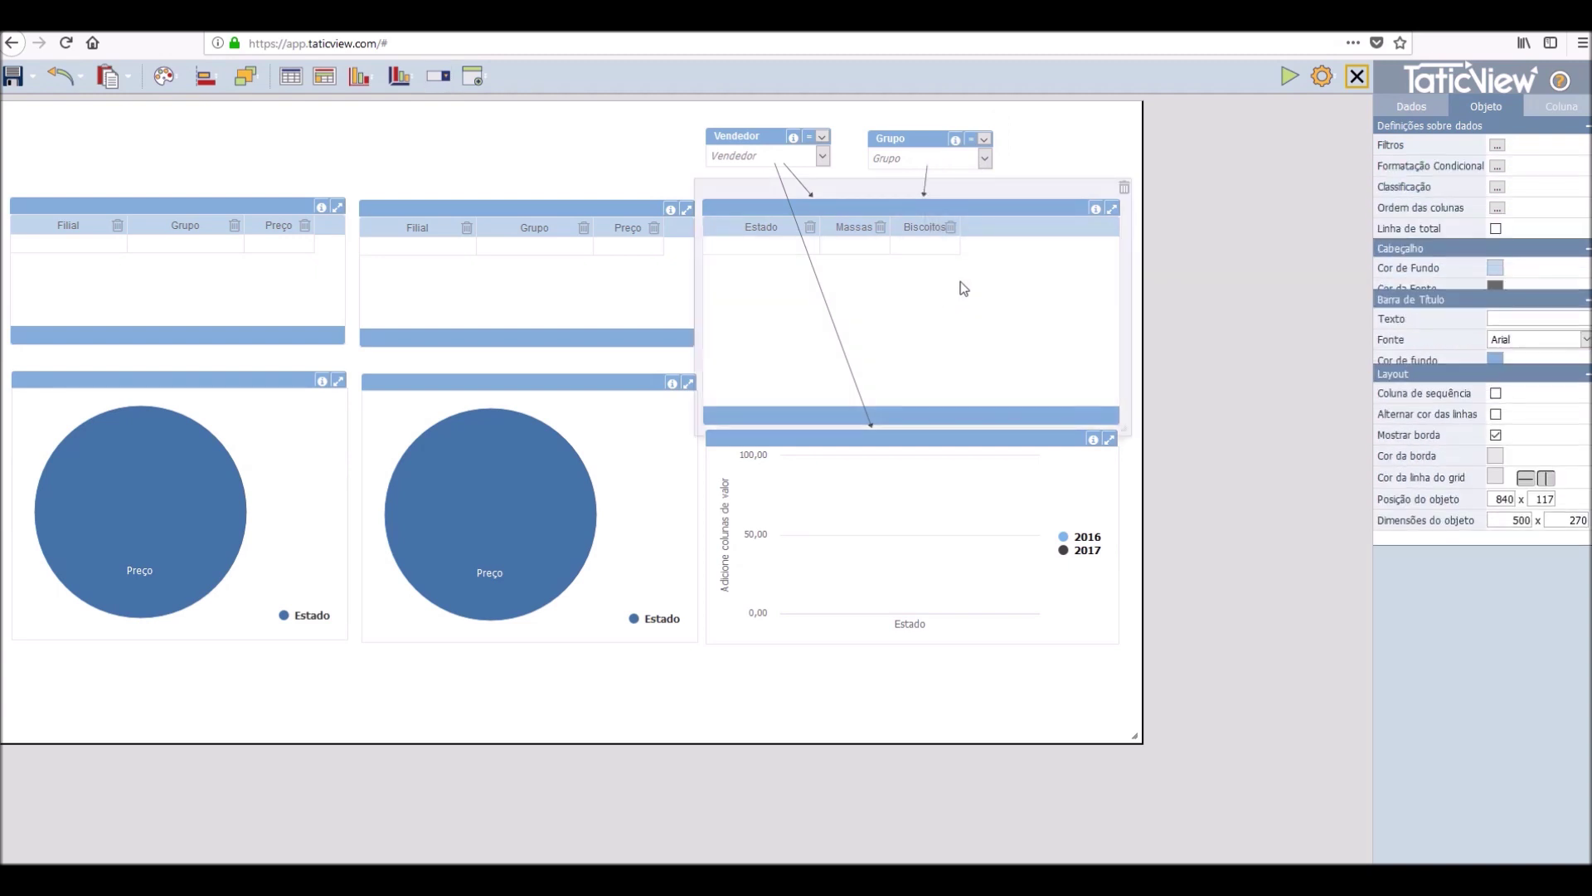
- Preview the dashboard with Grupo set to Biscoitos and to Massas, and return to the editor
left_click(1291, 77)
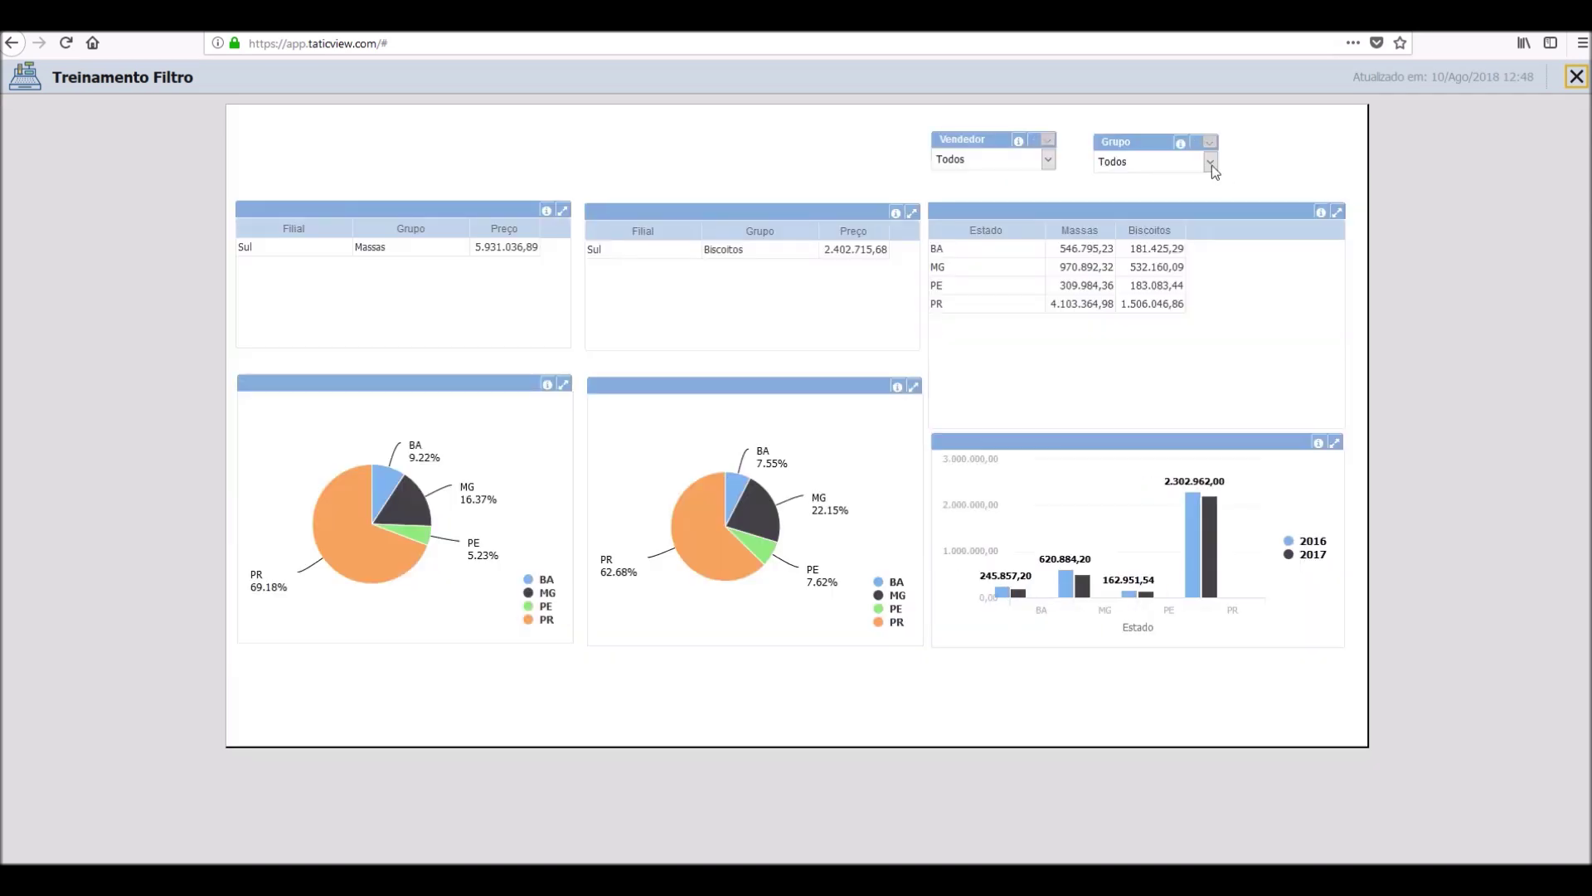
left_click(1211, 164)
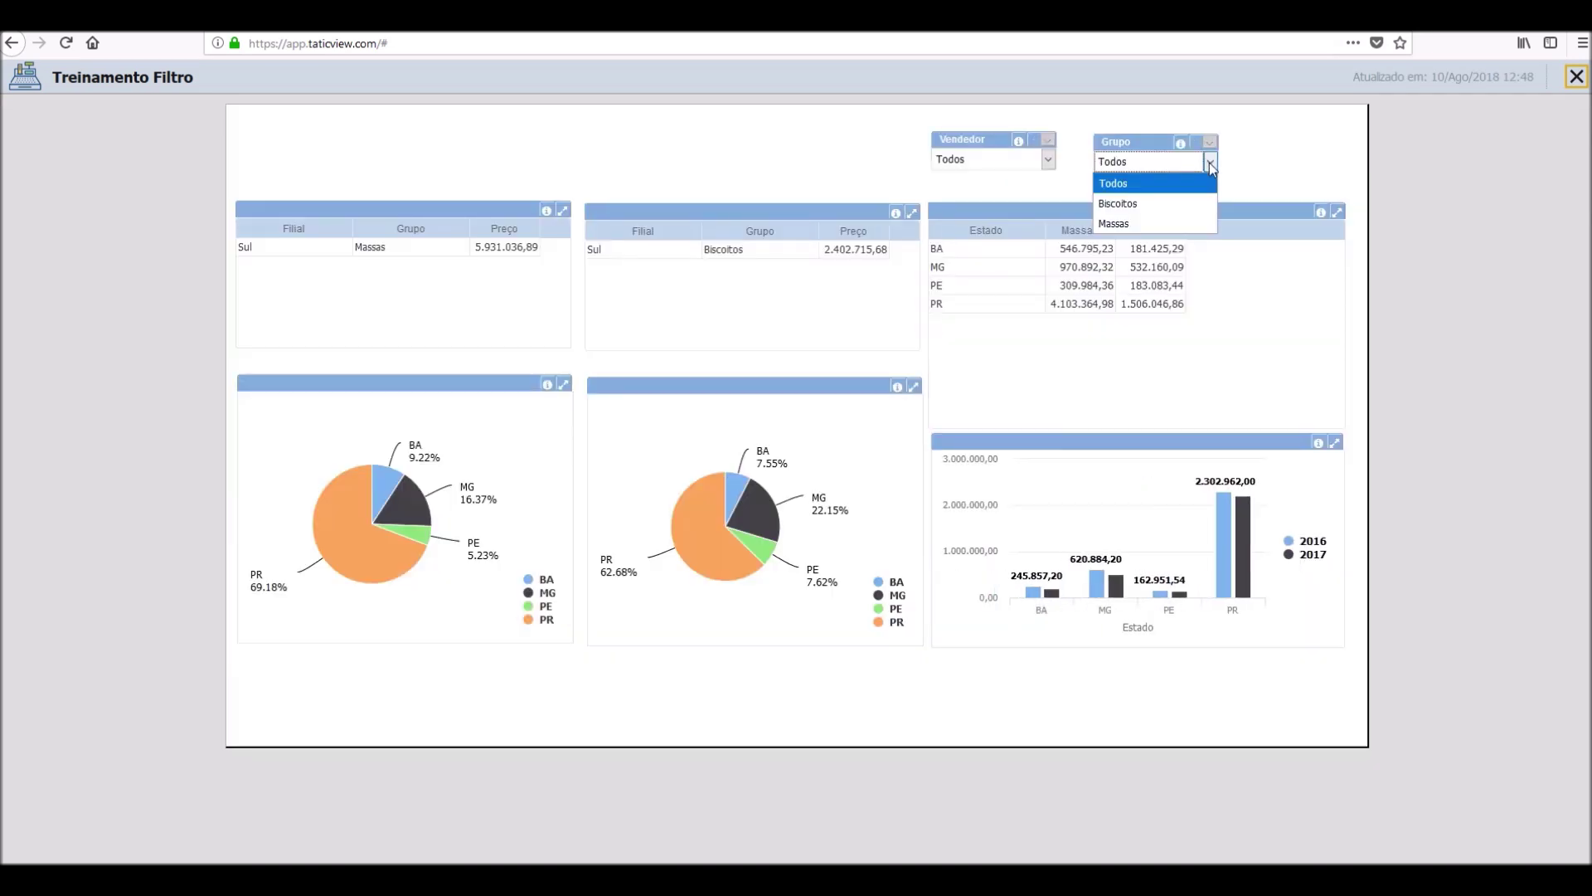
left_click(1173, 205)
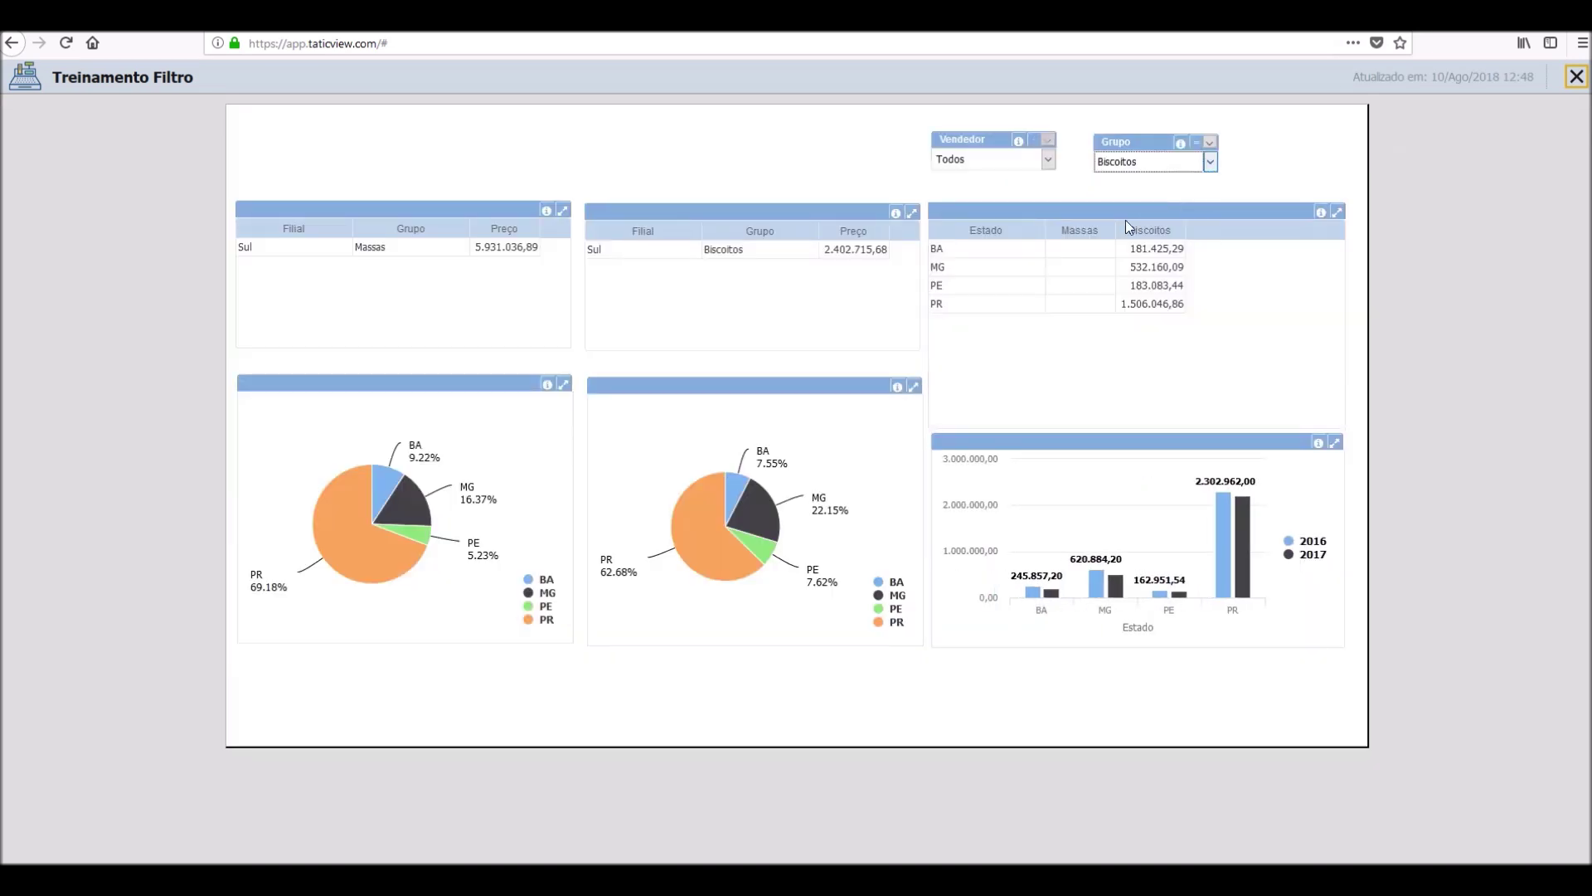
left_click(1181, 163)
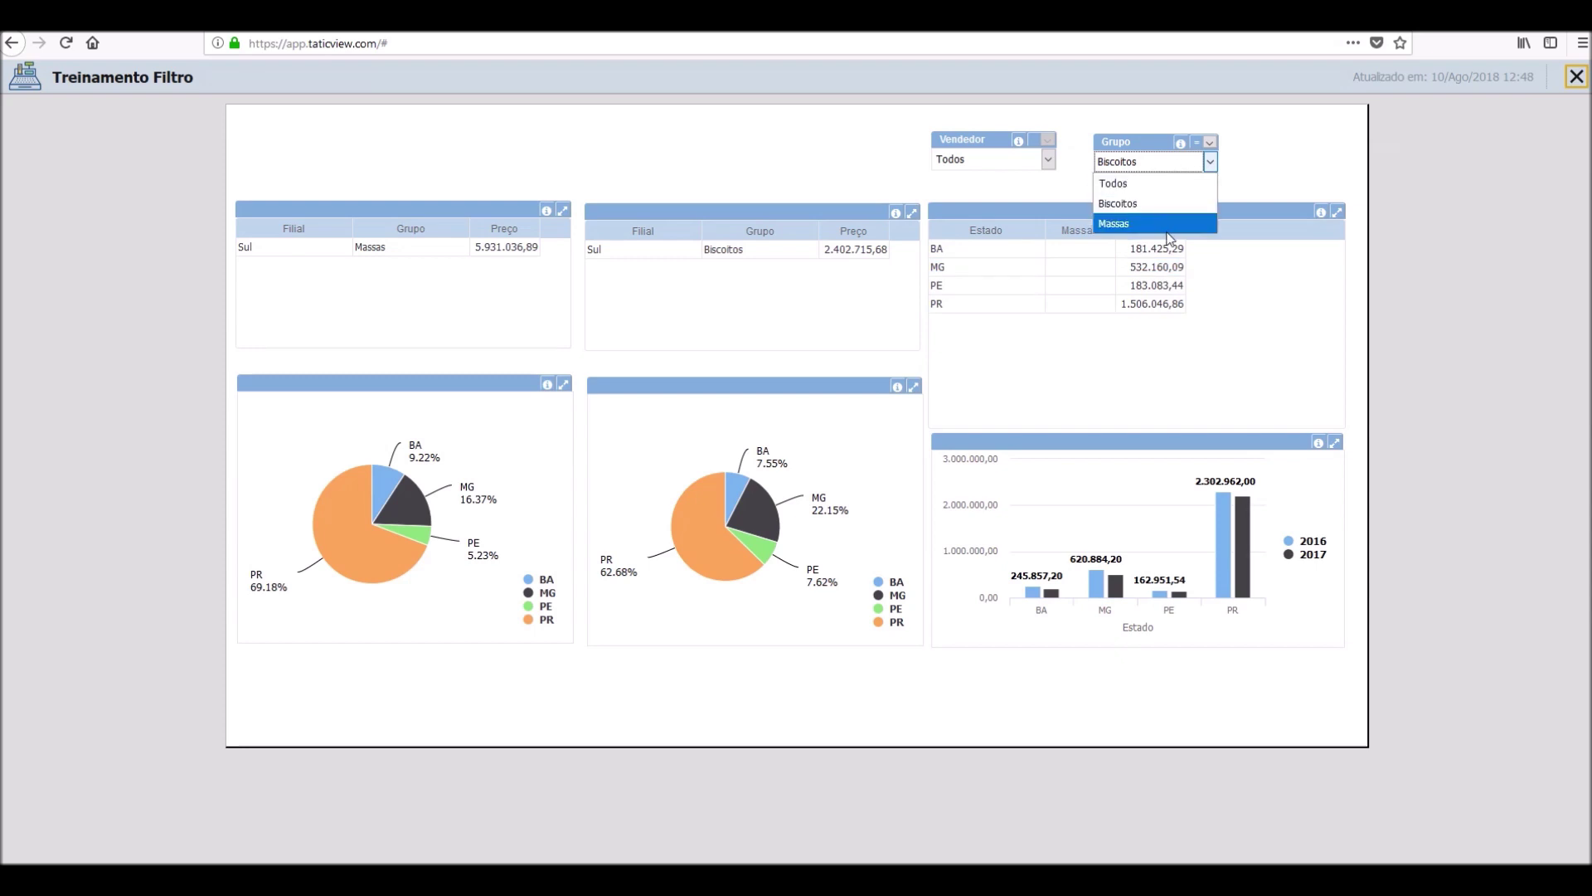
left_click(1169, 224)
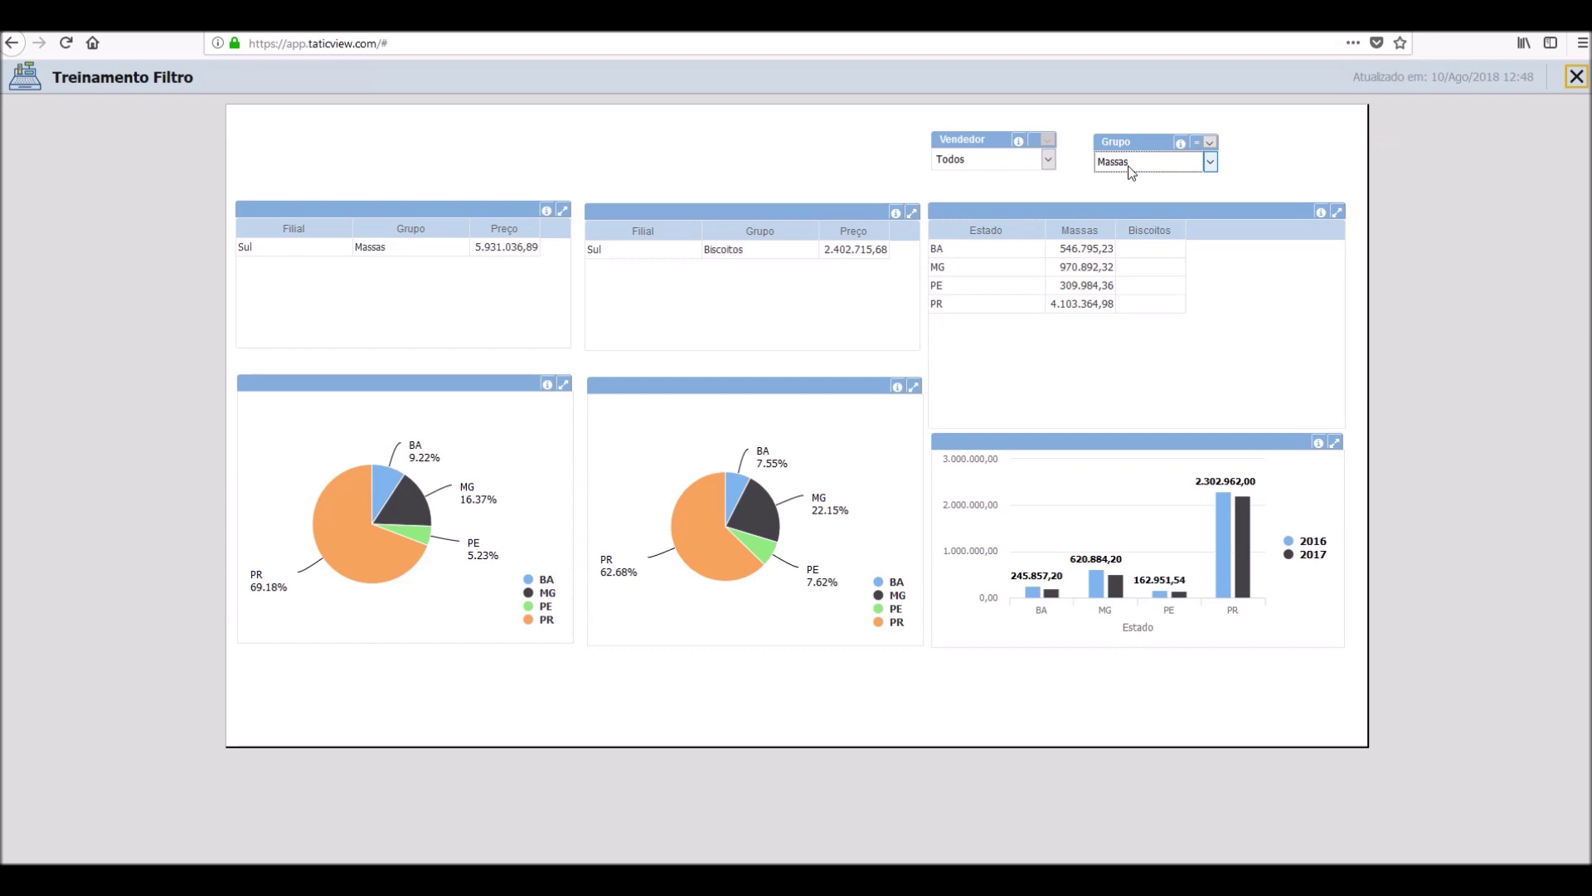
left_click(1576, 76)
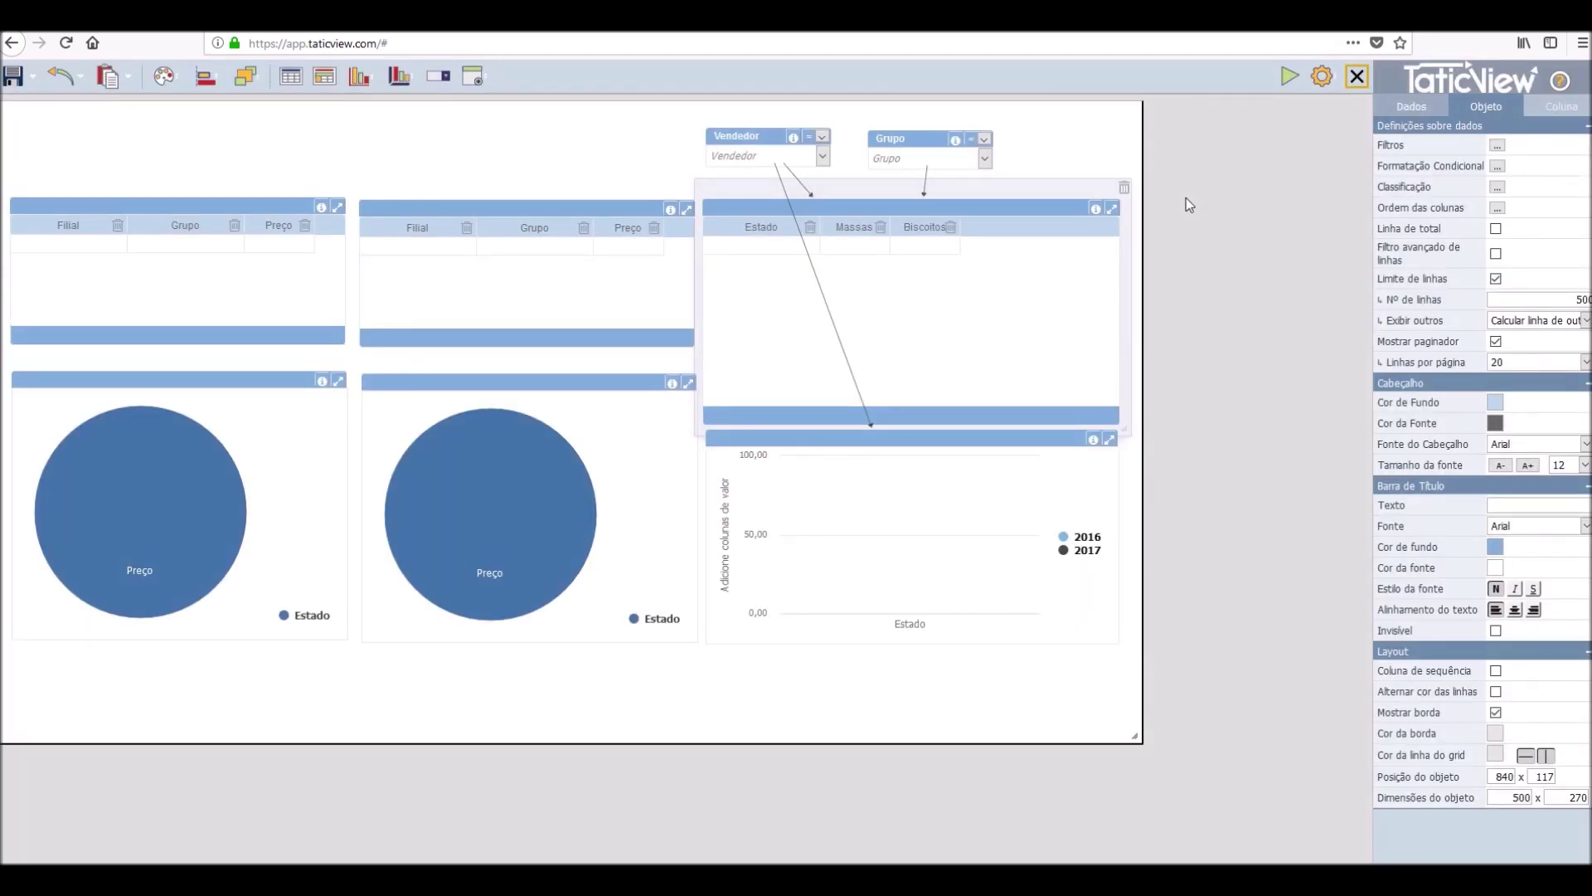
- Delete the Grupo filter from the dashboard
left_click(937, 145)
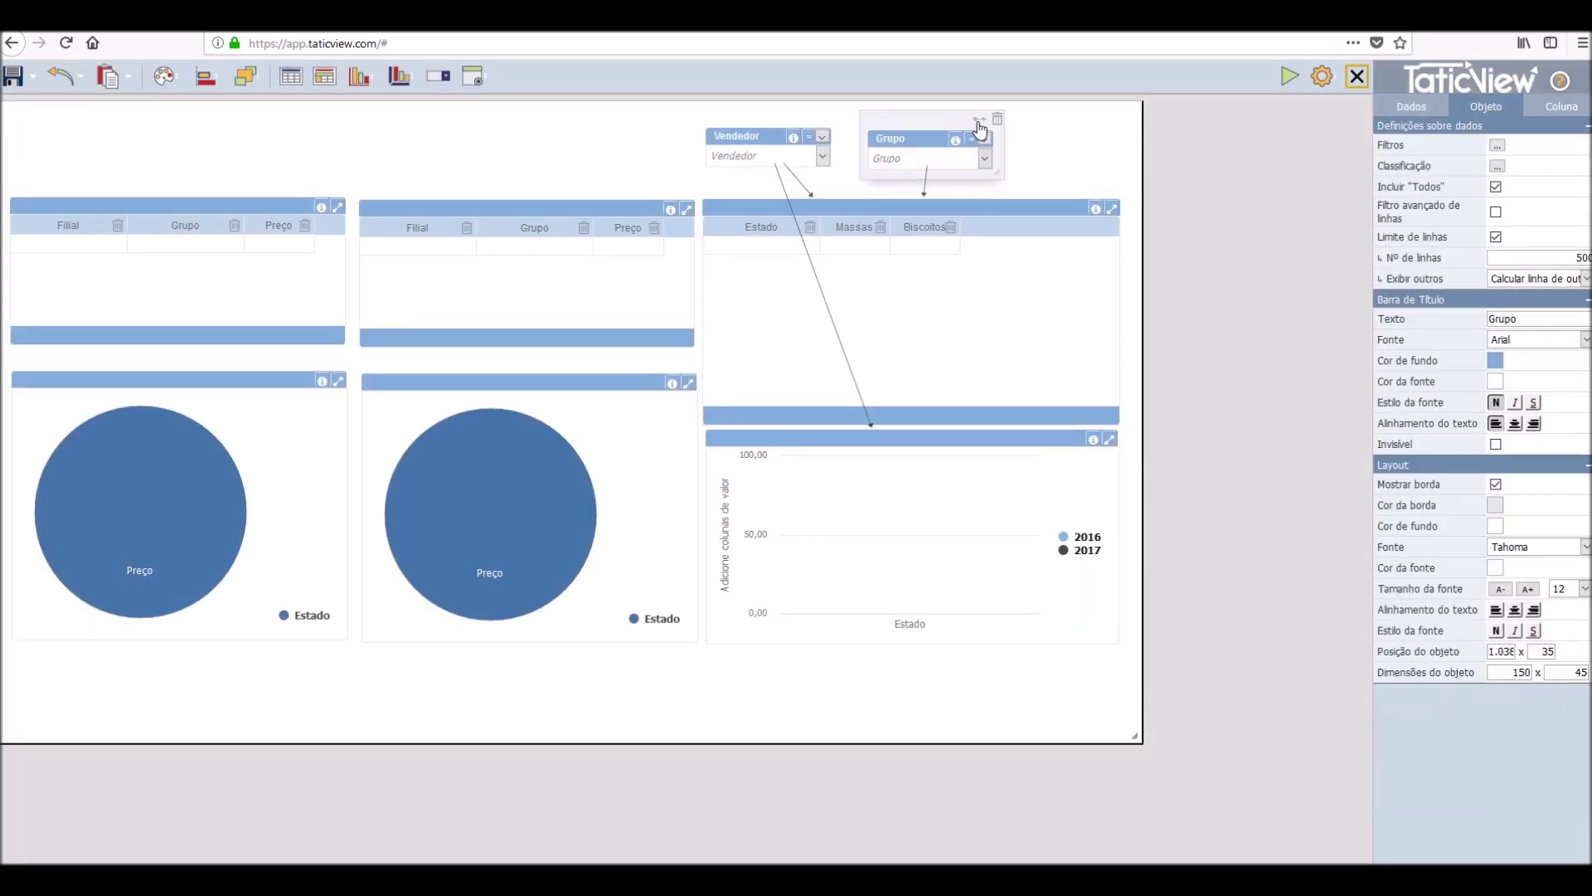
left_click(998, 118)
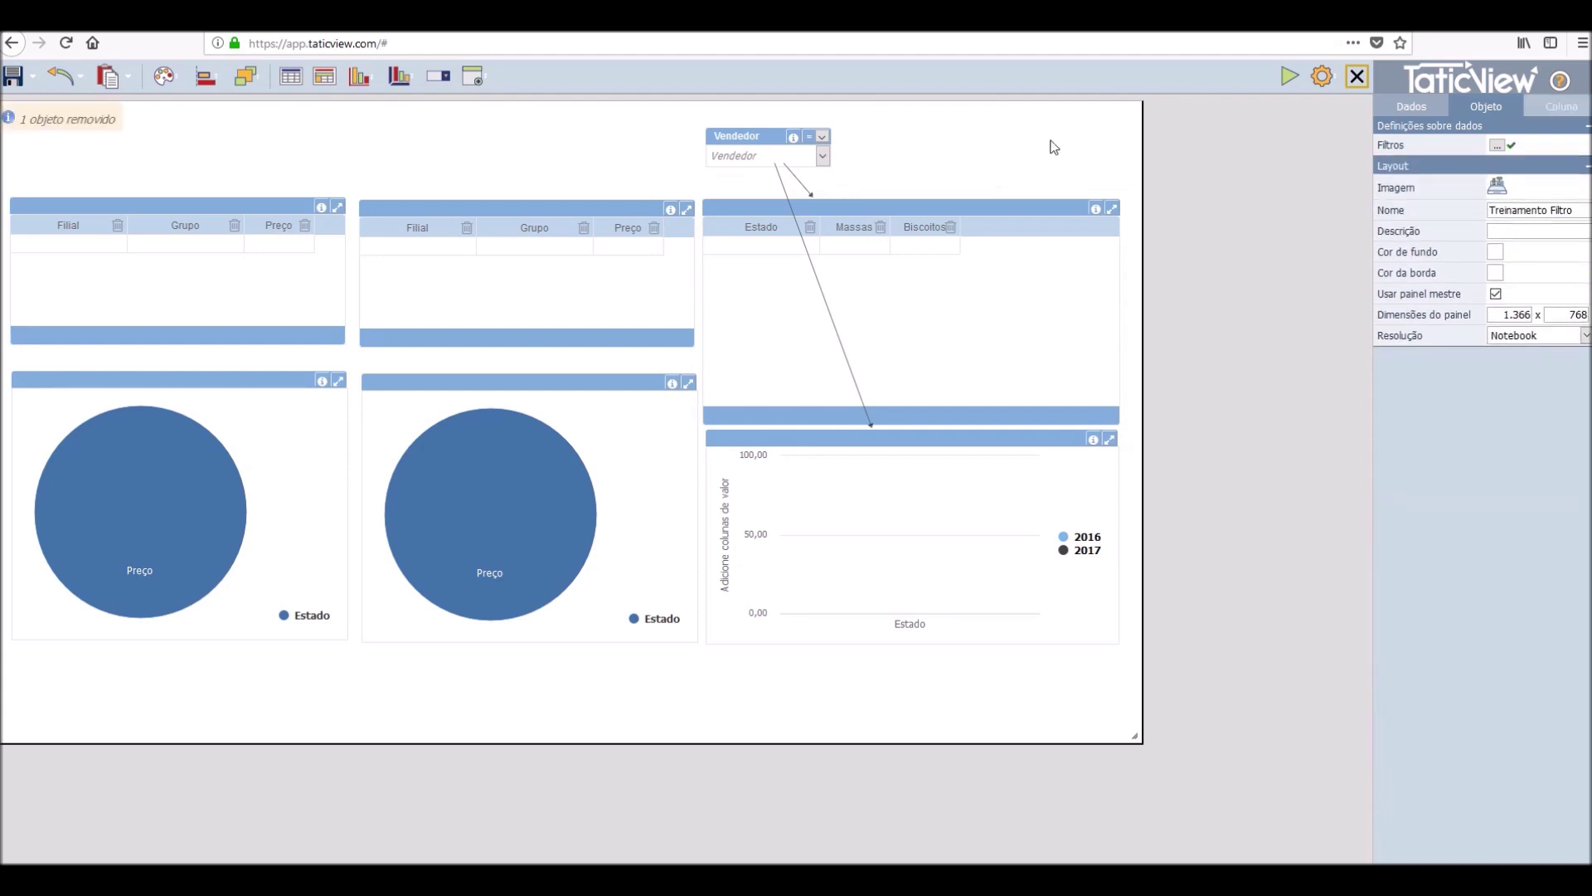
- Add a Cliente filter beside the Vendedor filter
left_click(438, 77)
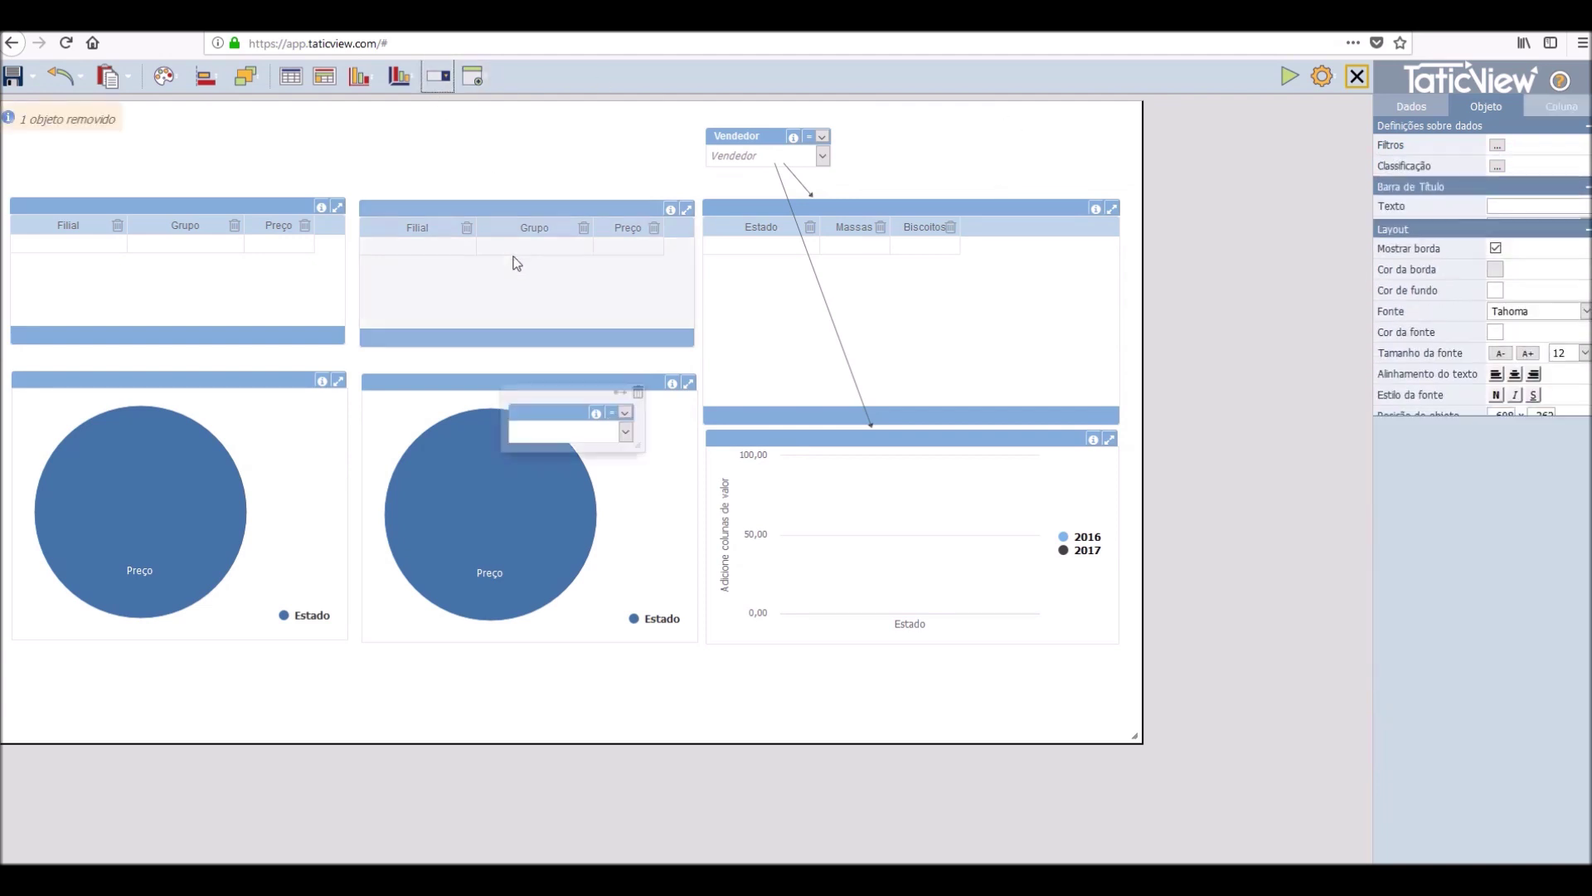
left_click_drag(554, 390, 903, 115)
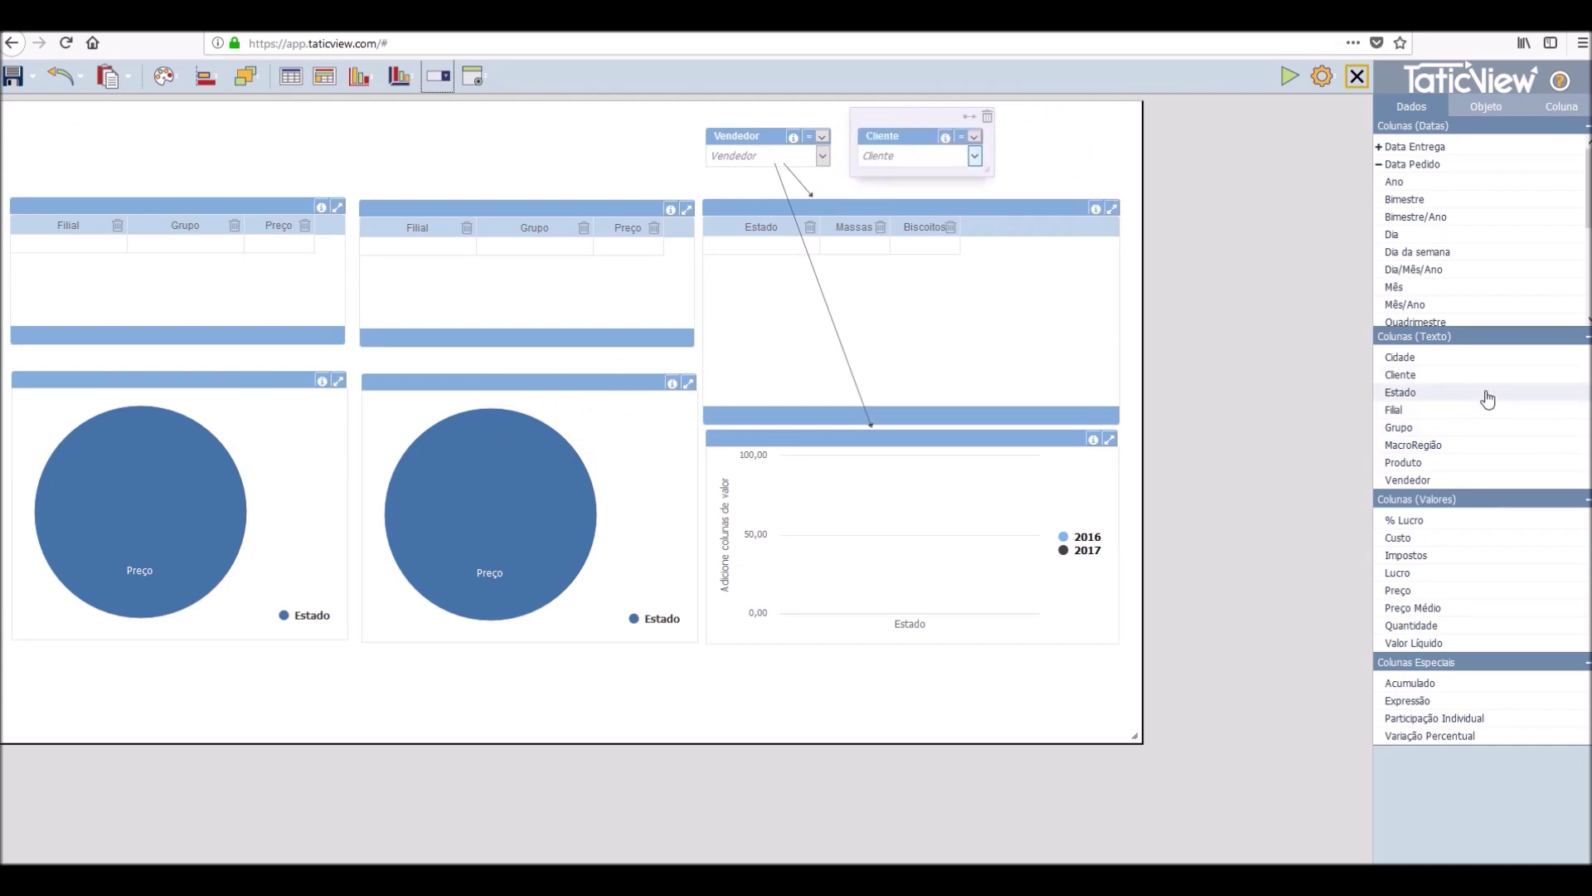
left_click_drag(1410, 374, 912, 156)
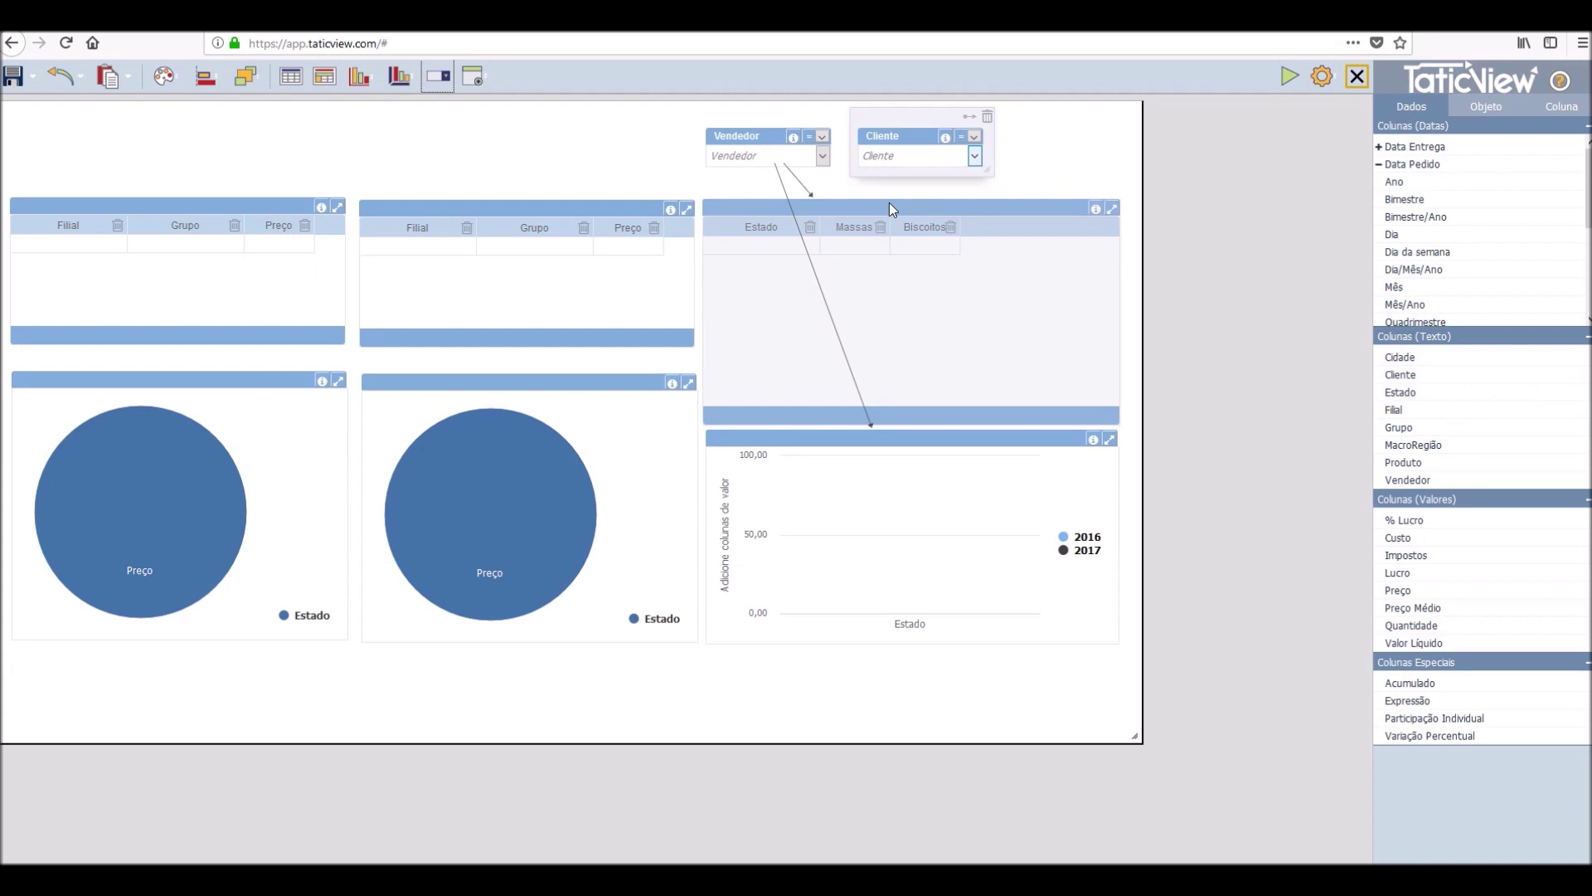
- Replace the Vendedor filter's links to the Estado table and bar chart with a link to the Cliente filter
left_click(809, 189)
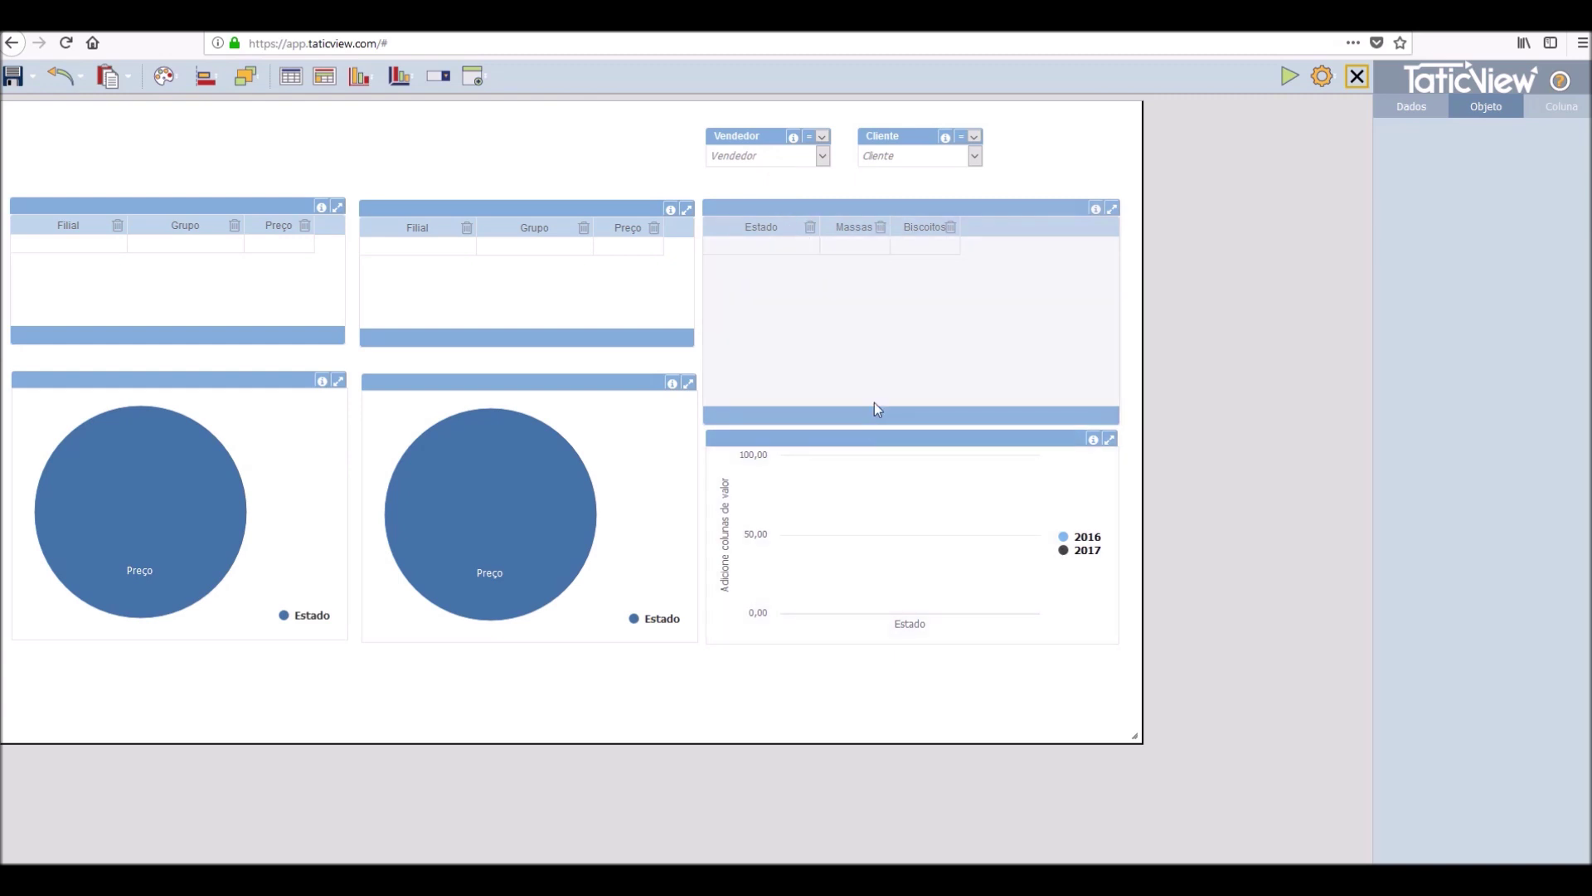
left_click(759, 139)
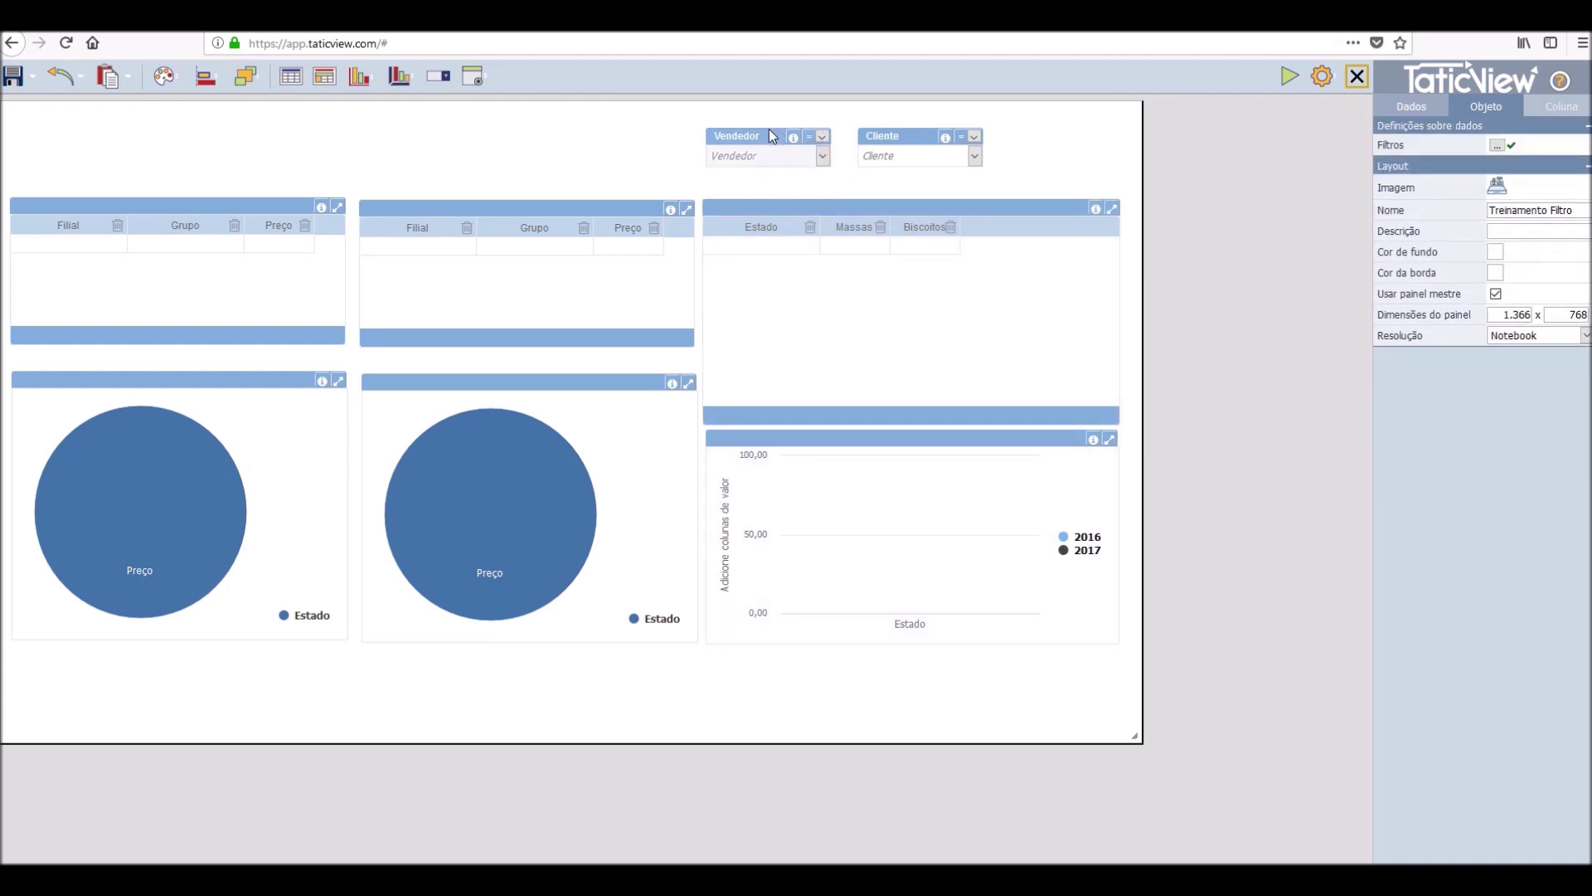
left_click(768, 131)
left_click(894, 147)
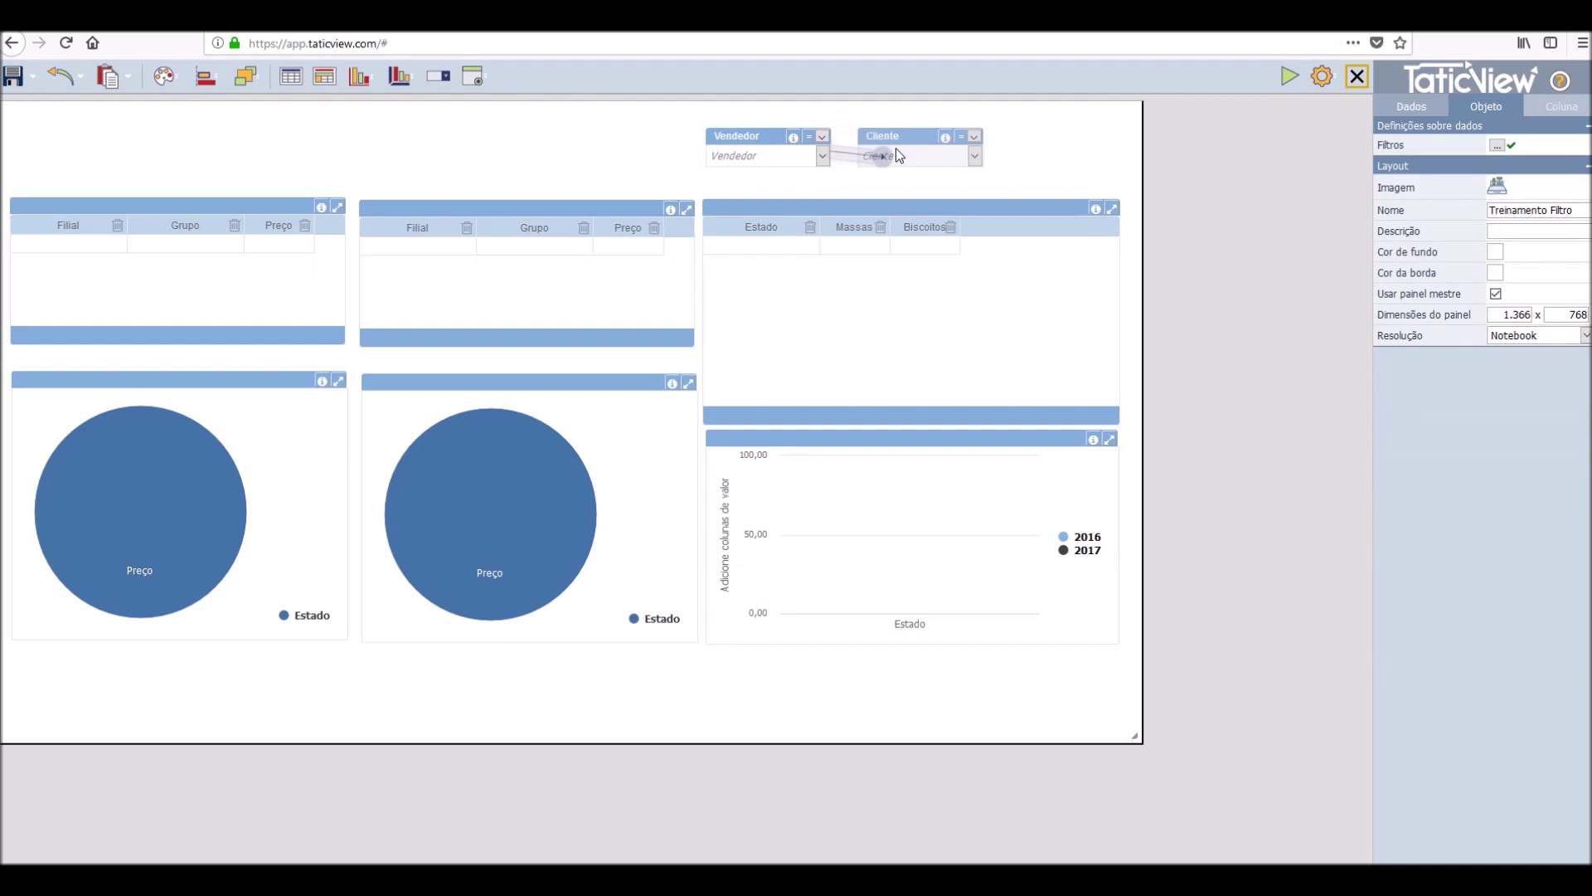
- Link the Cliente filter to the Estado table and to the 2016/2017 bar chart
left_click(972, 122)
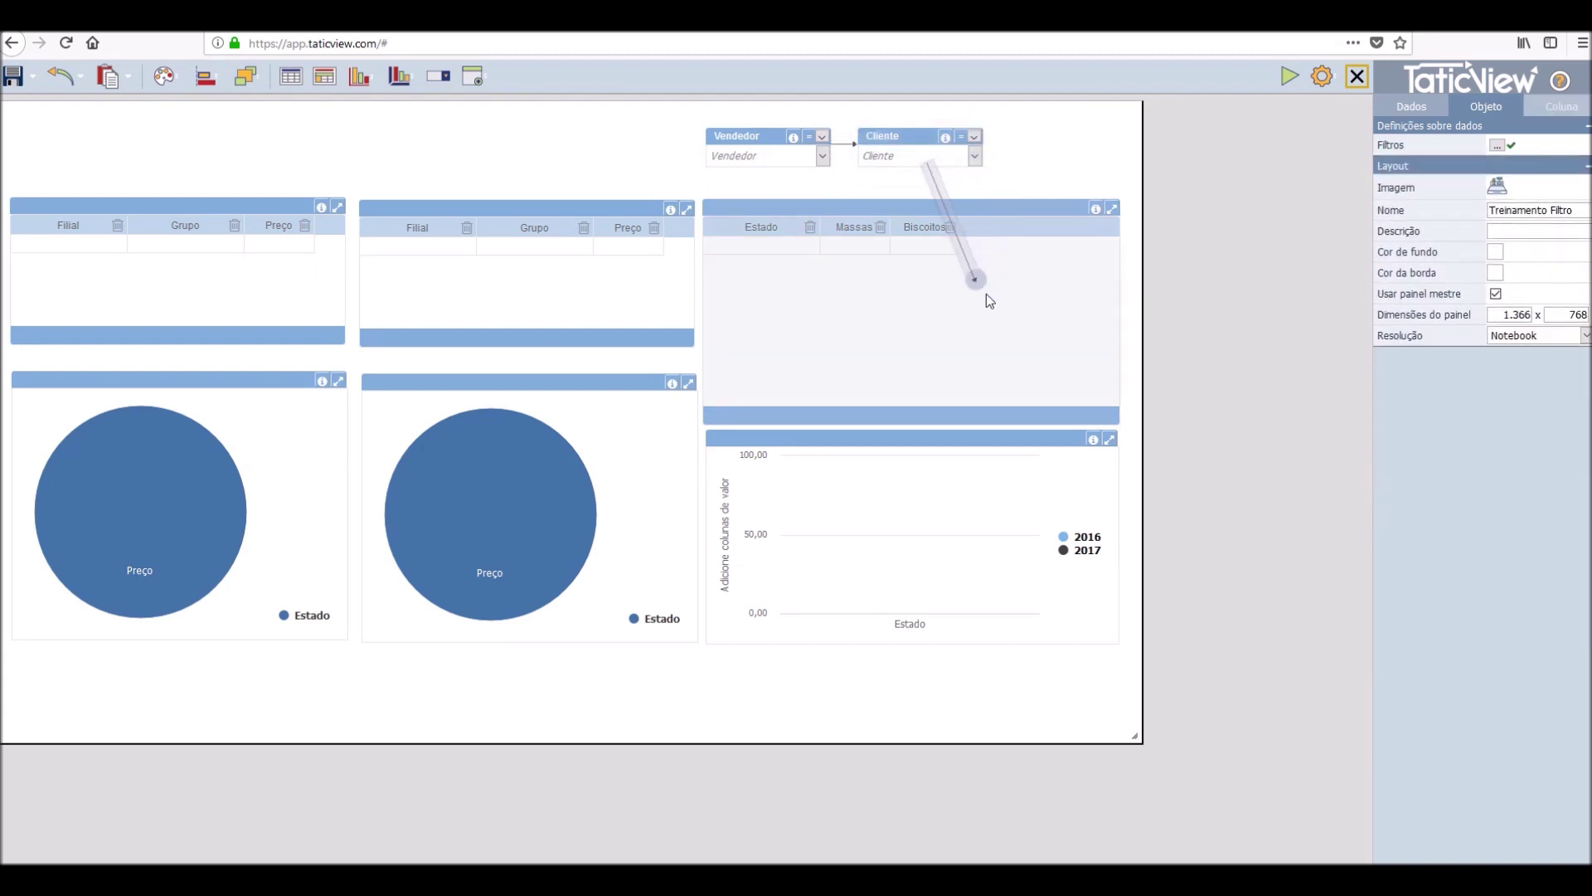
left_click(987, 297)
left_click(893, 142)
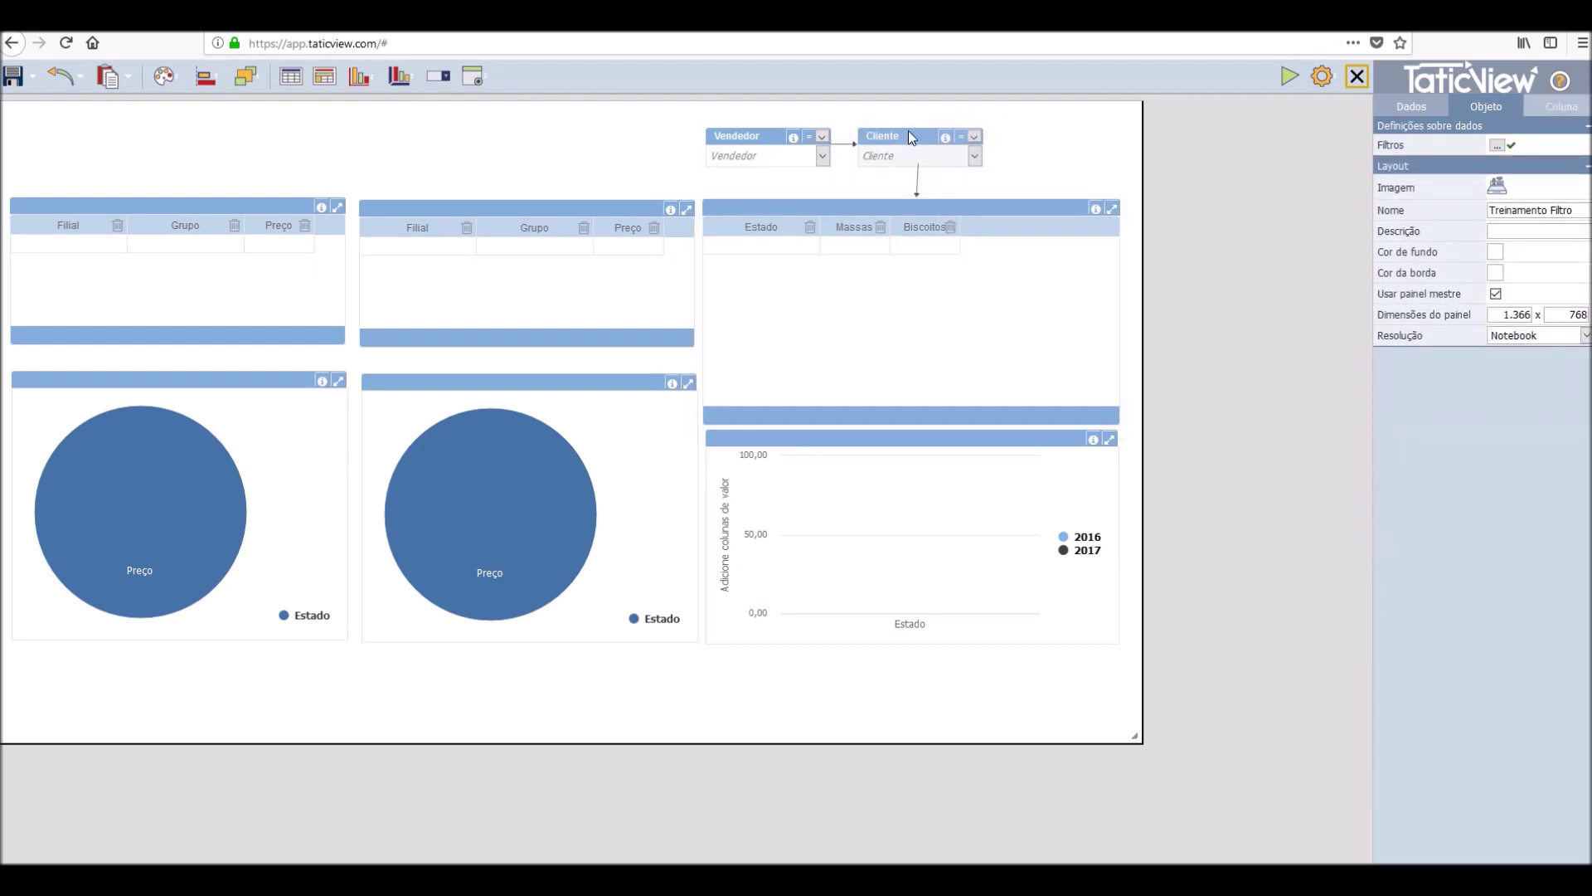
left_click(919, 136)
left_click(968, 126)
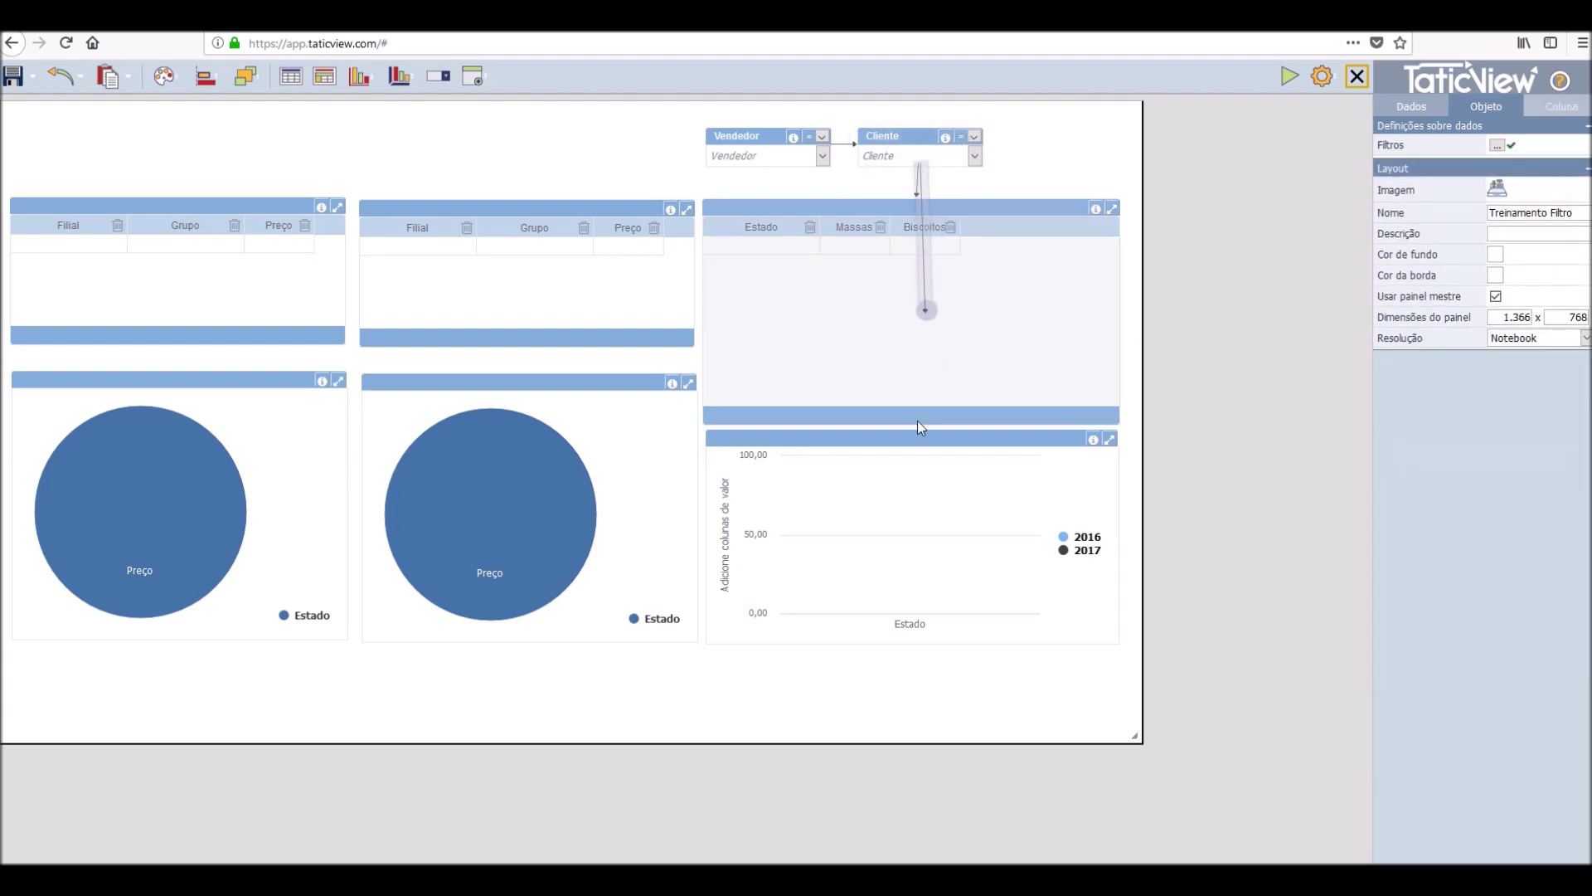
left_click(926, 494)
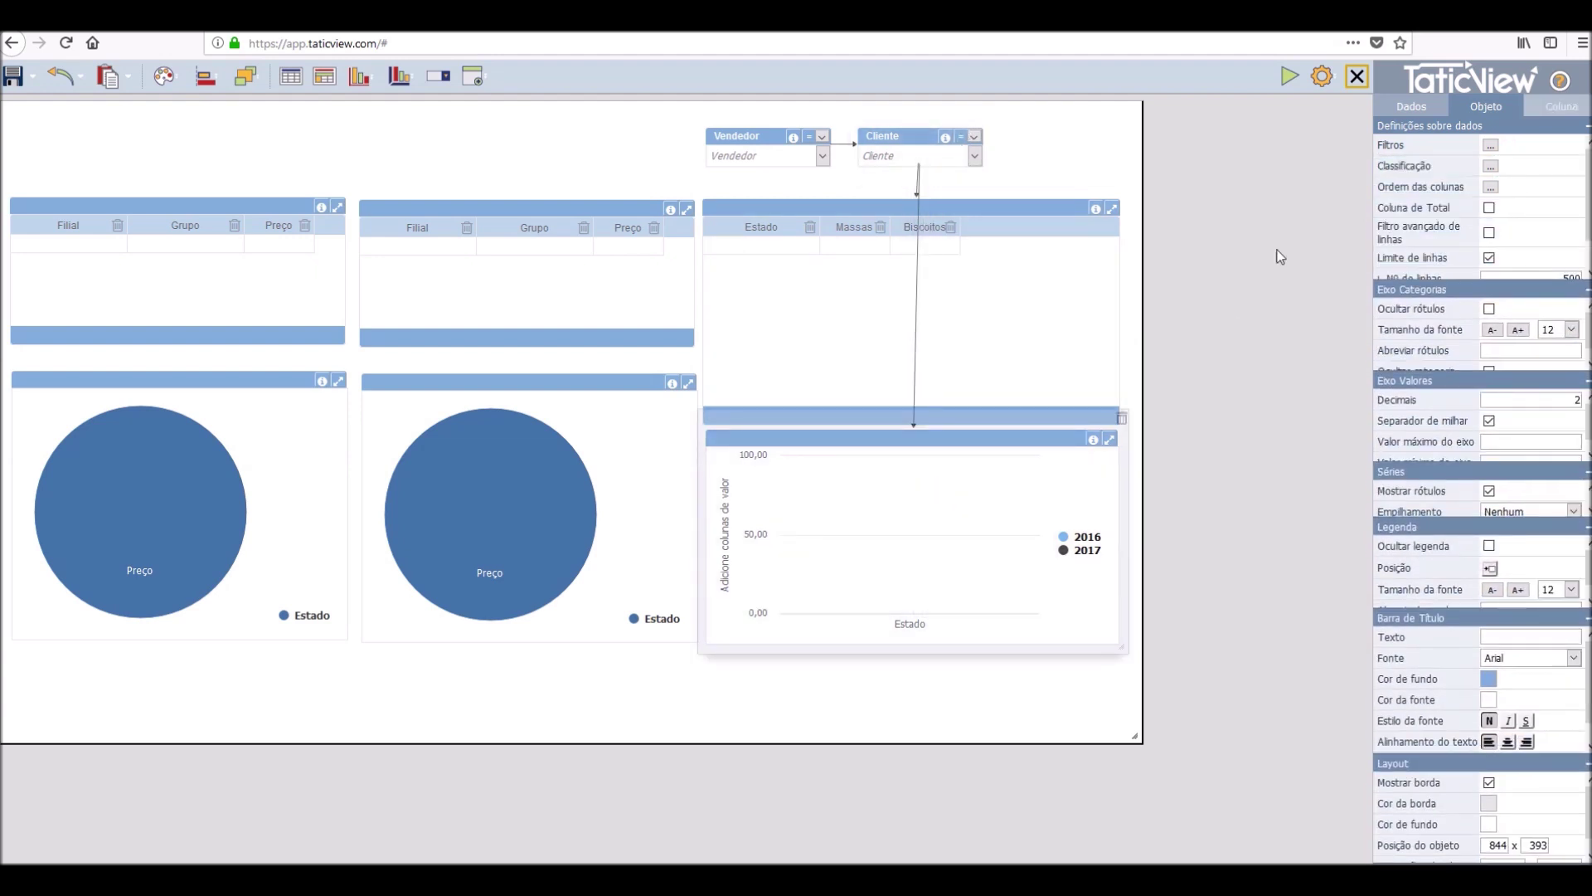
- Preview the dashboard and compare the Cliente filter's options for all salespeople and for one chosen Vendedor
left_click(1289, 76)
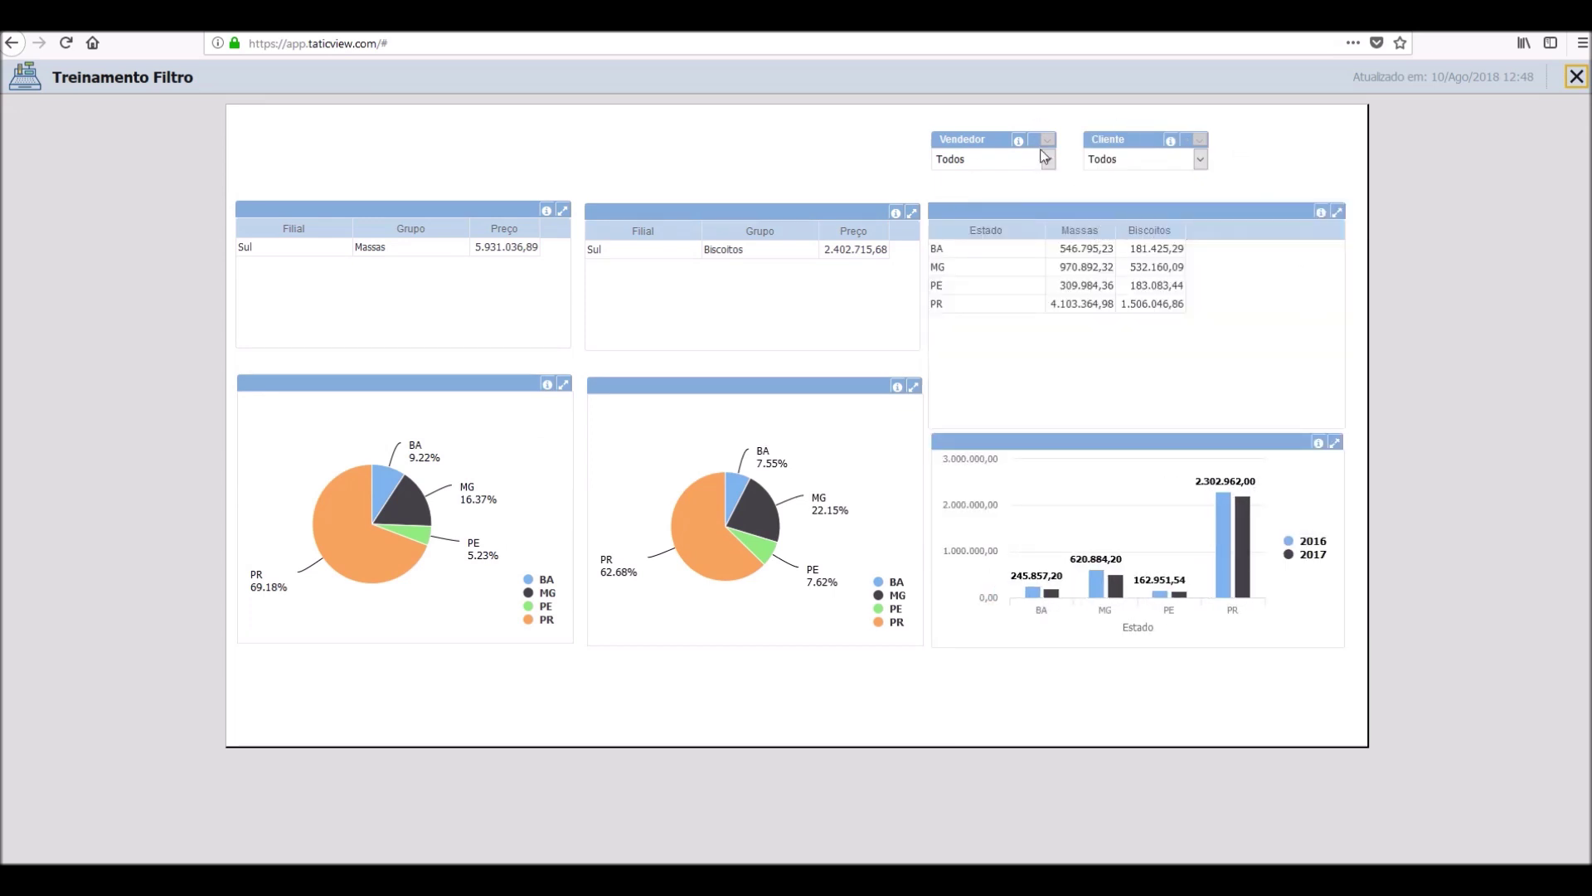
left_click(1109, 159)
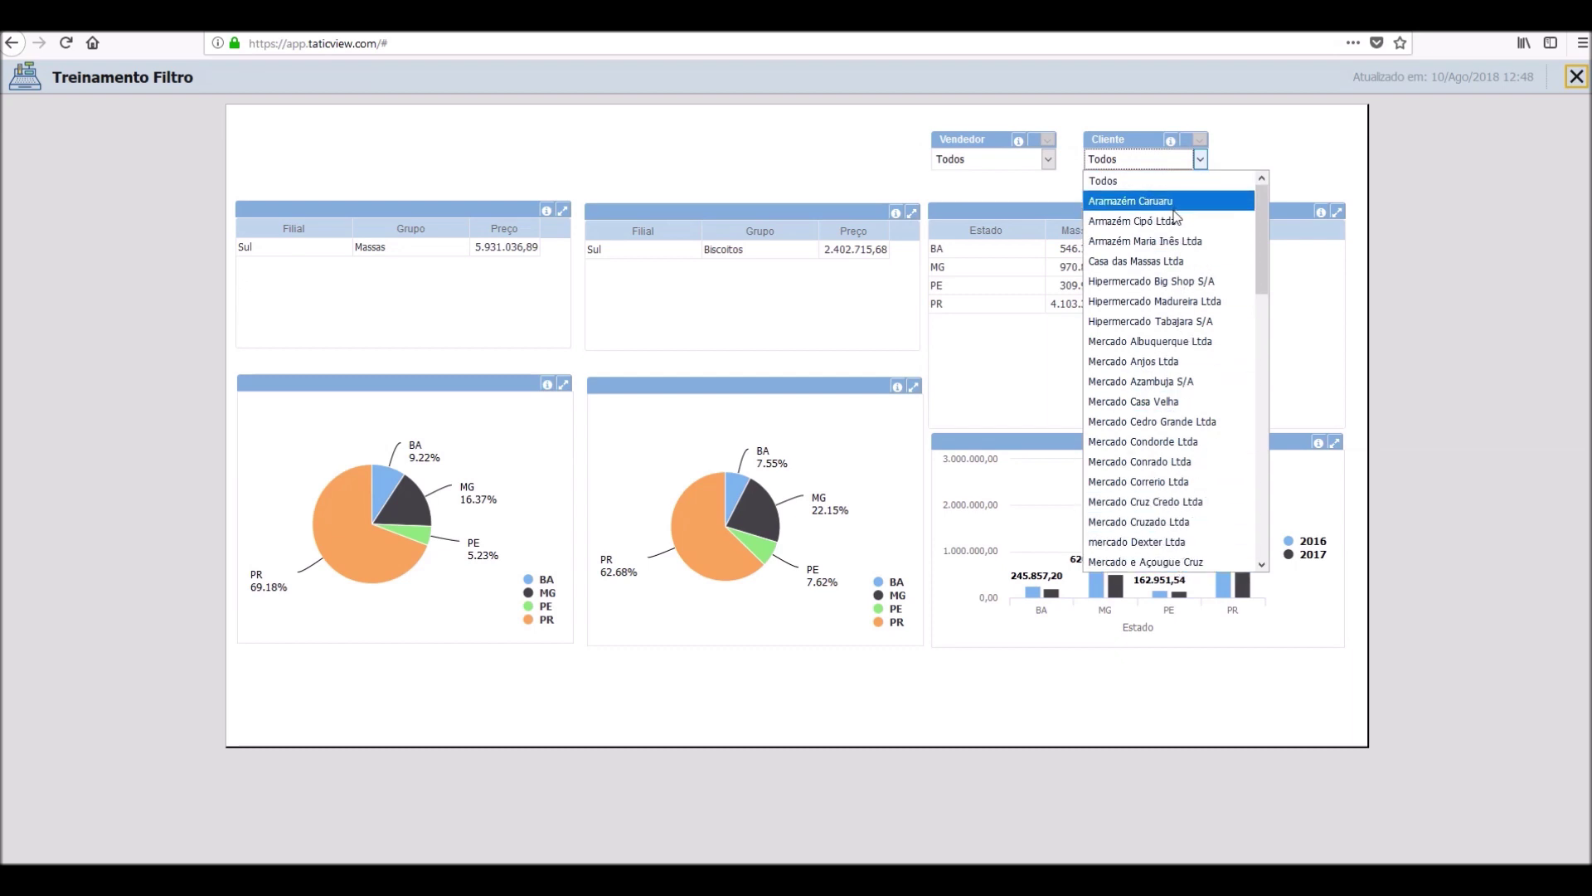
left_click(968, 162)
left_click(968, 201)
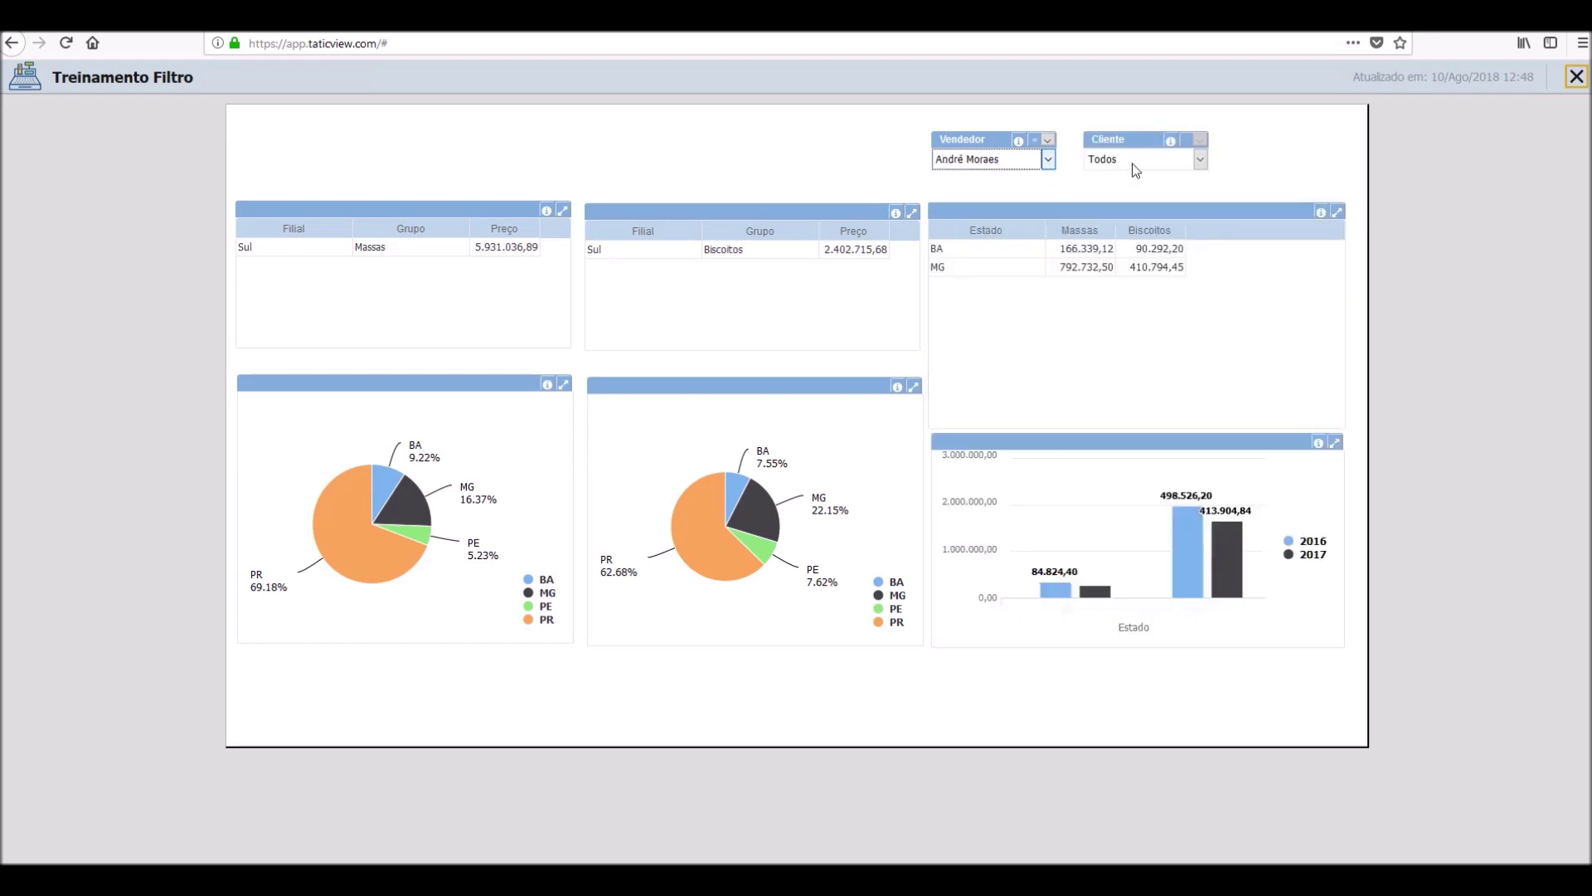
left_click(1134, 163)
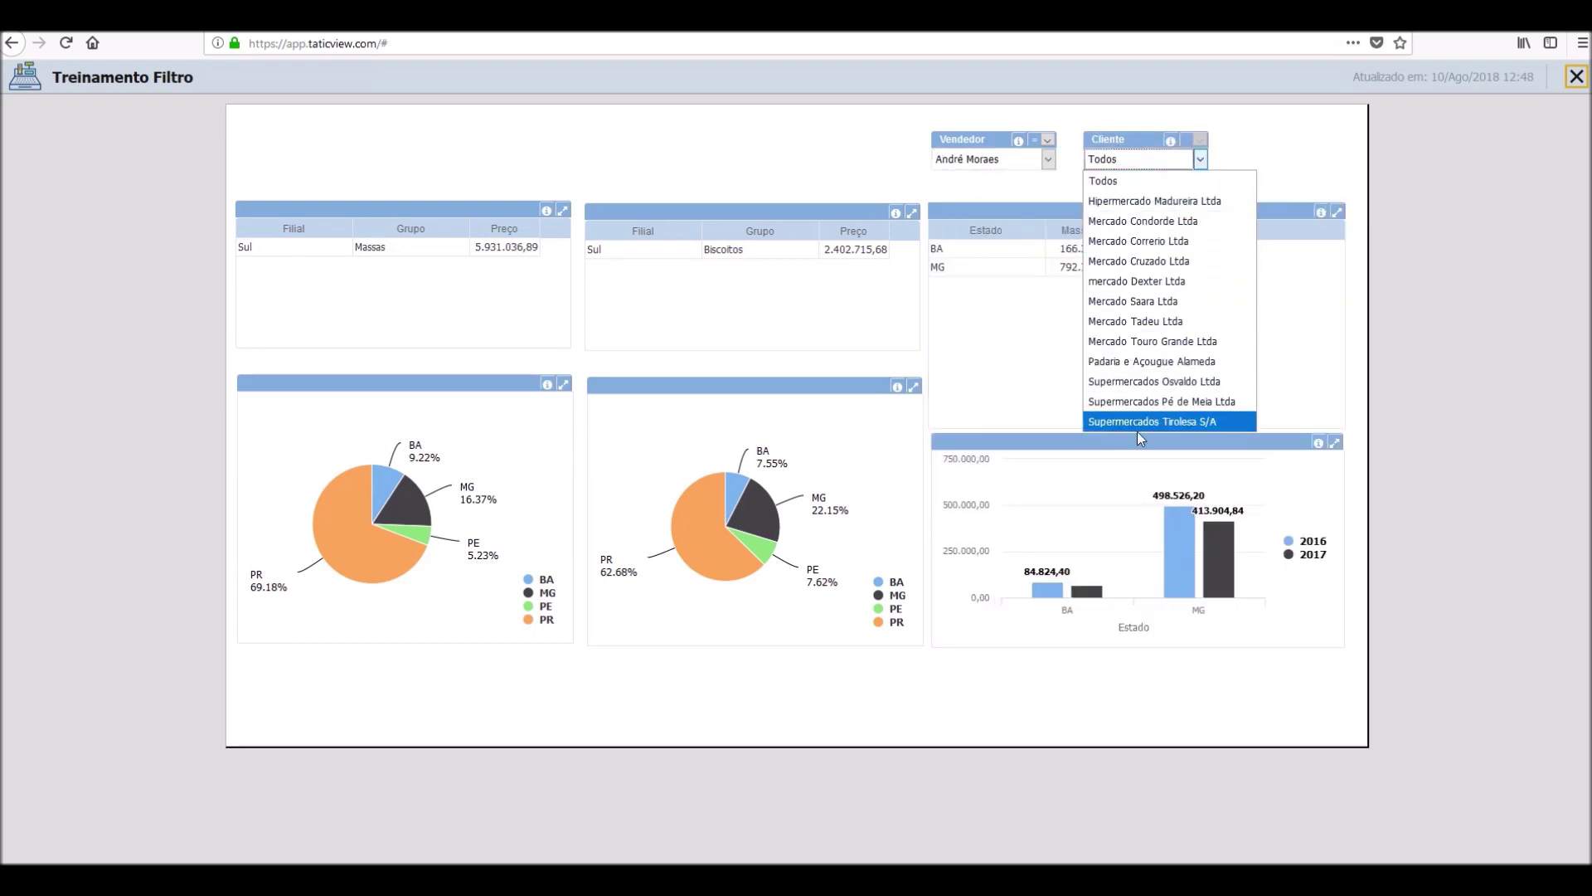
- Test the previewed filters with the clients Mercado Saara Ltda and Mercado Touro Grande Ltda, and with a different Vendedor
left_click(1161, 303)
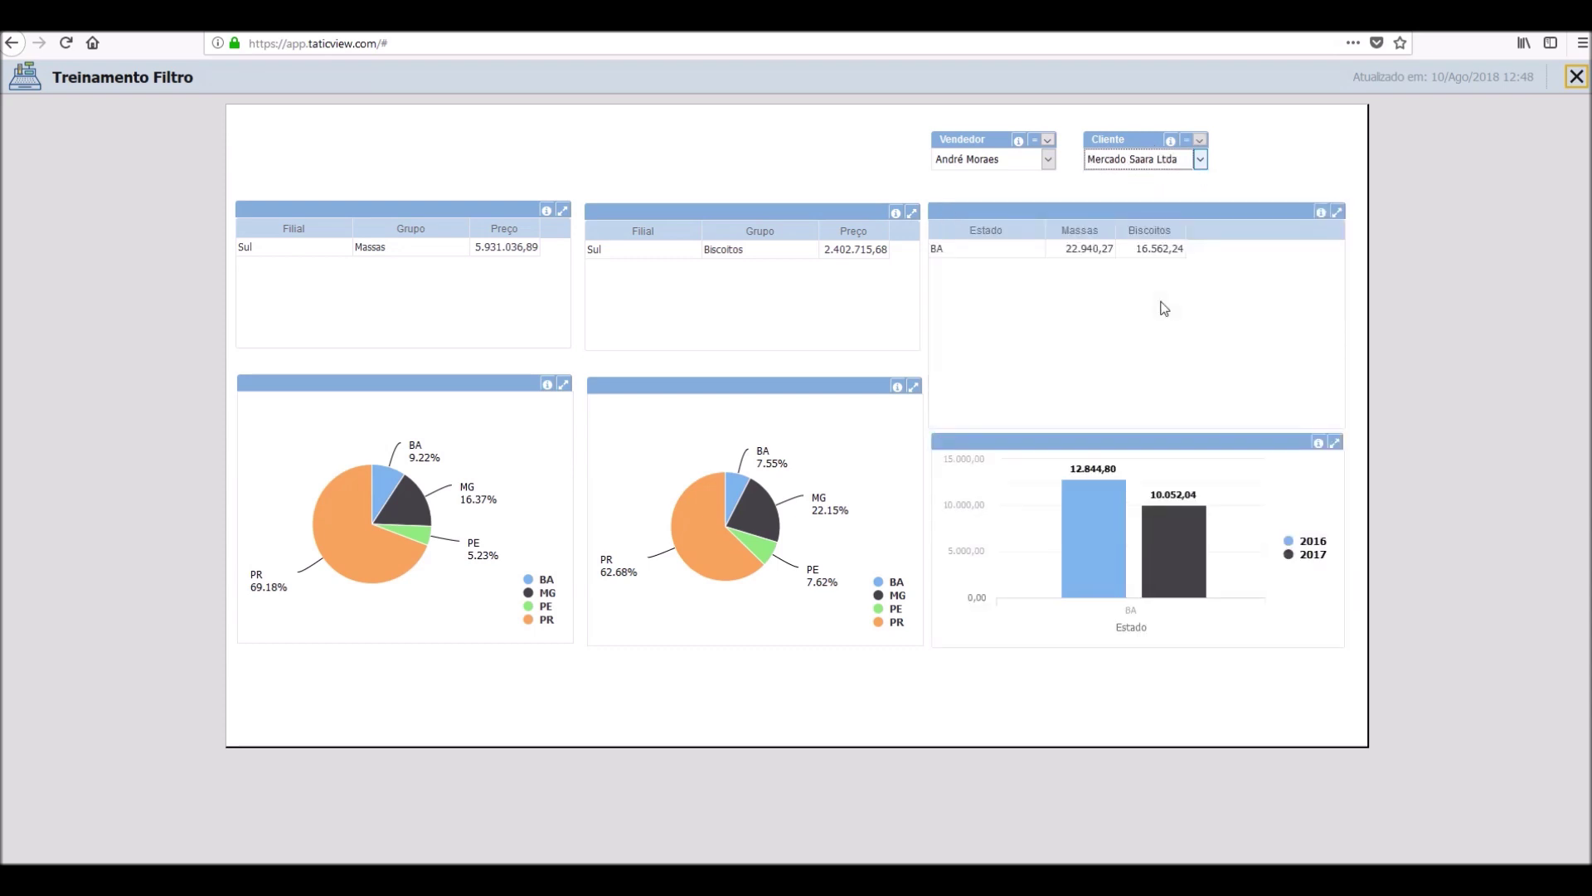
left_click(1141, 164)
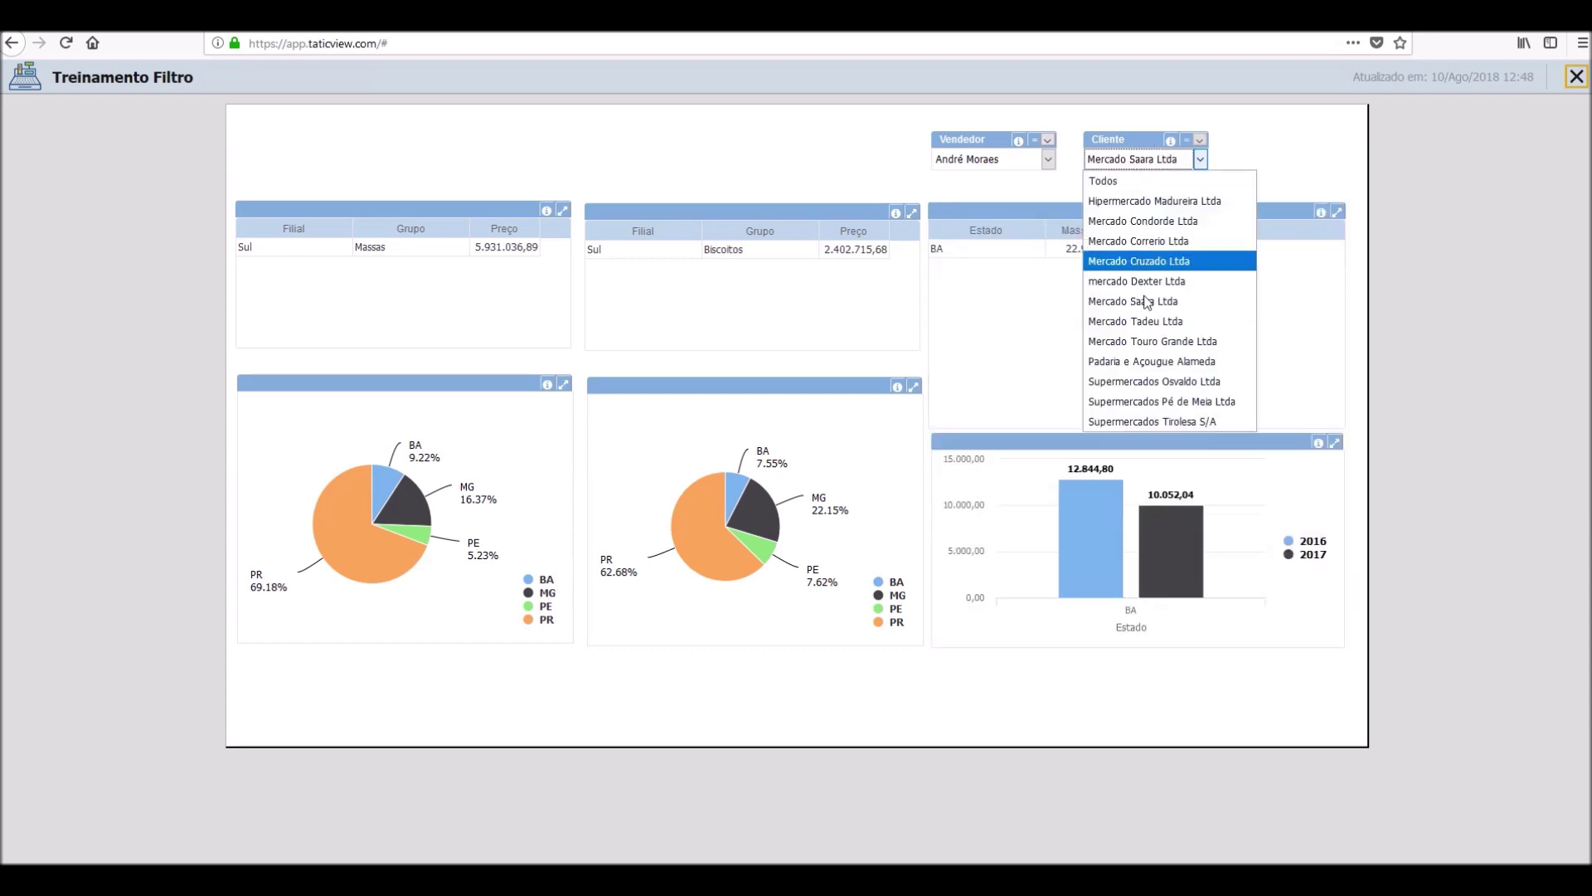
left_click(1139, 347)
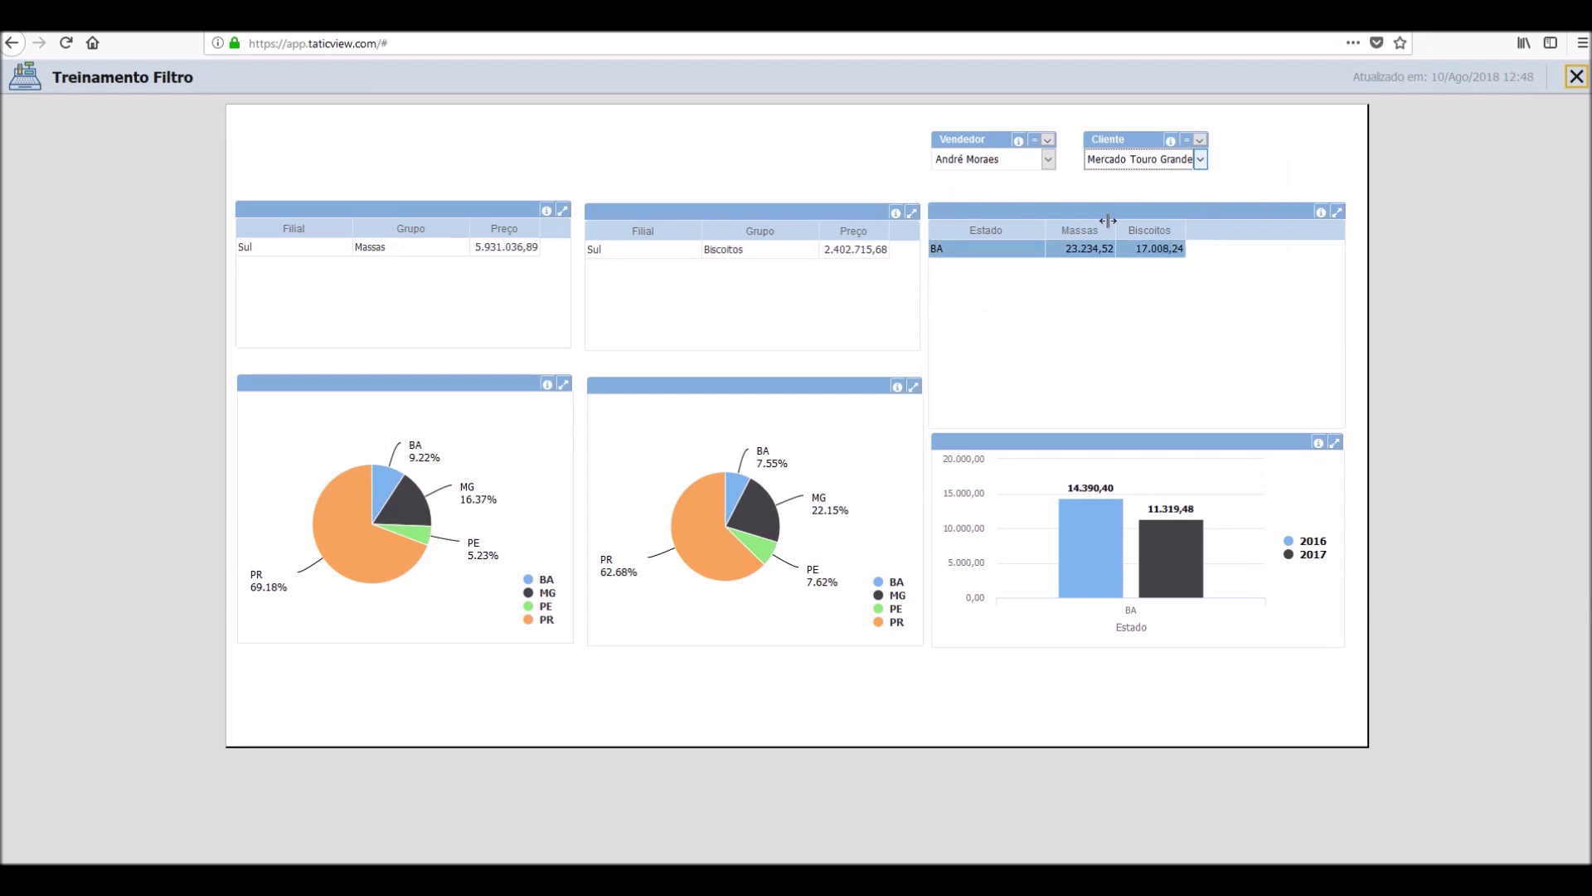
left_click(1049, 160)
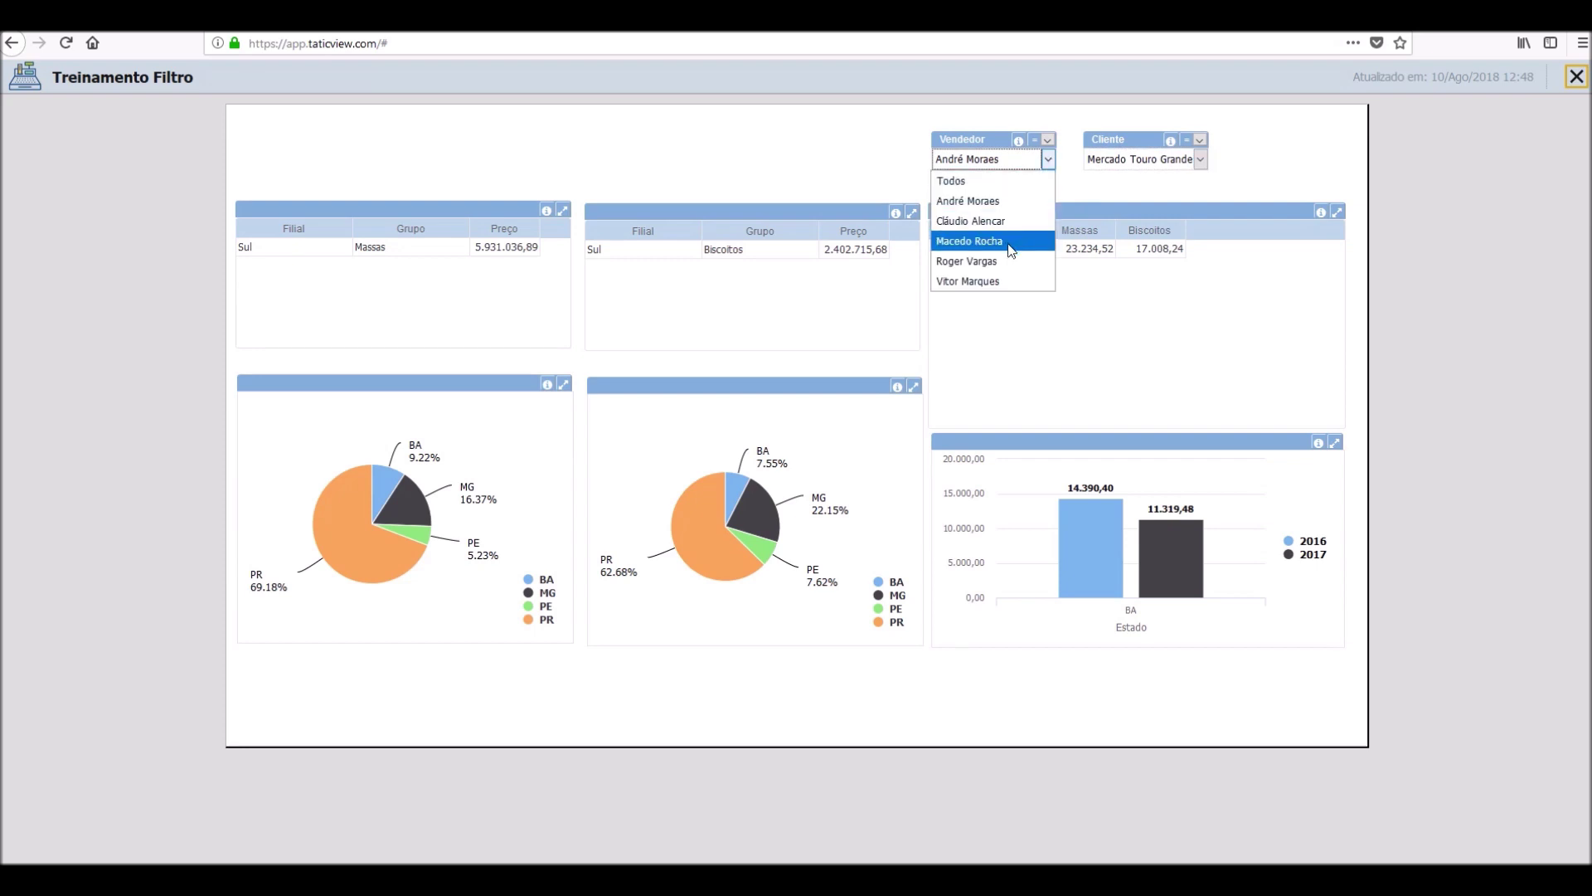
left_click(1010, 241)
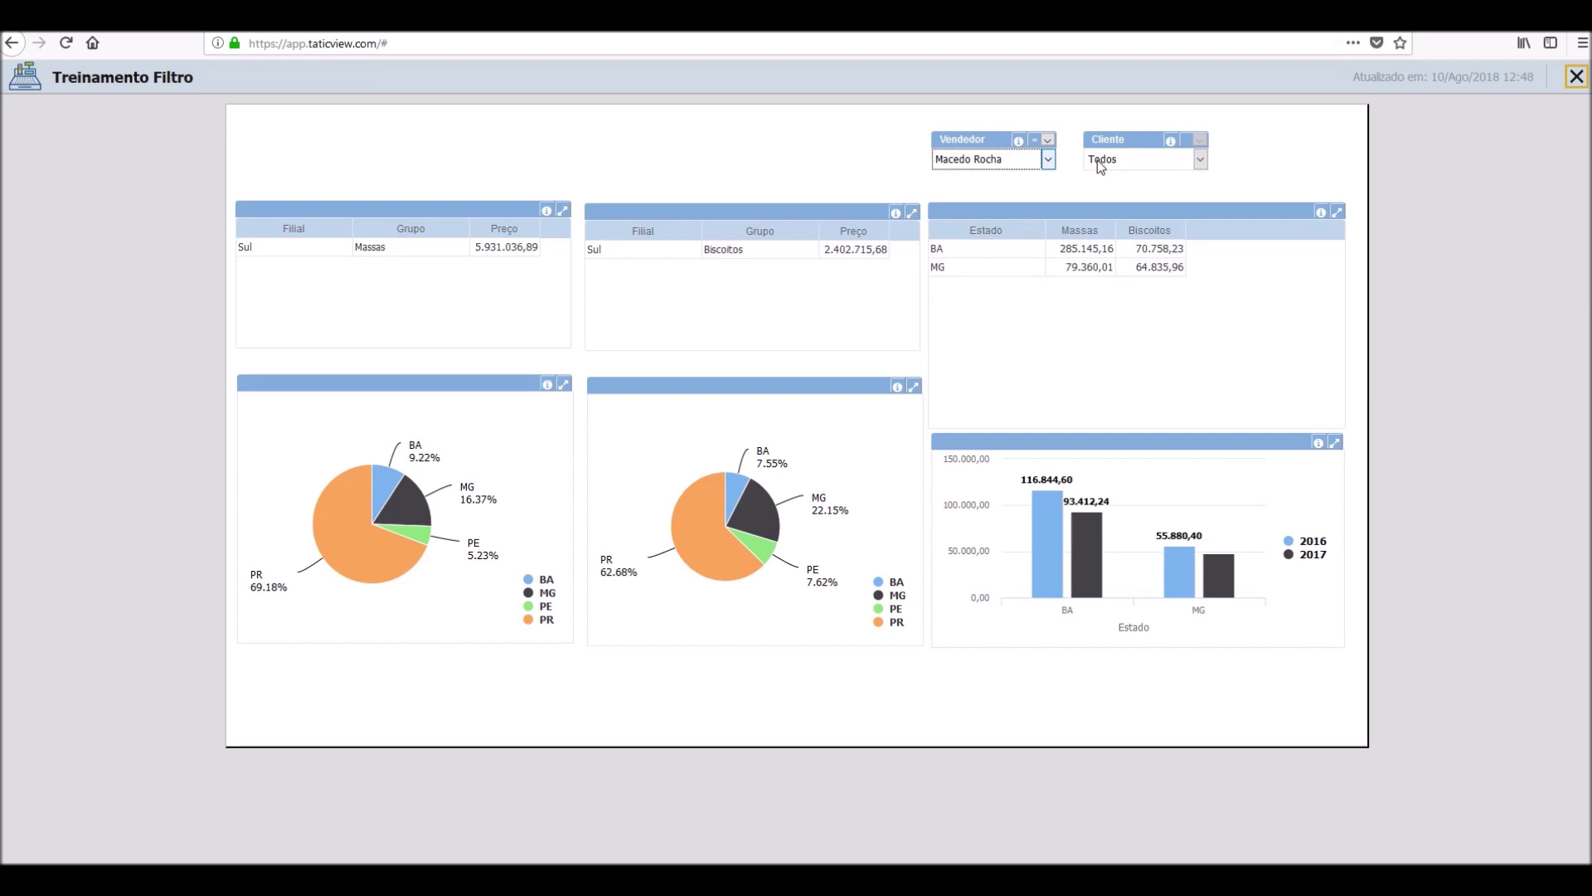
left_click(1575, 76)
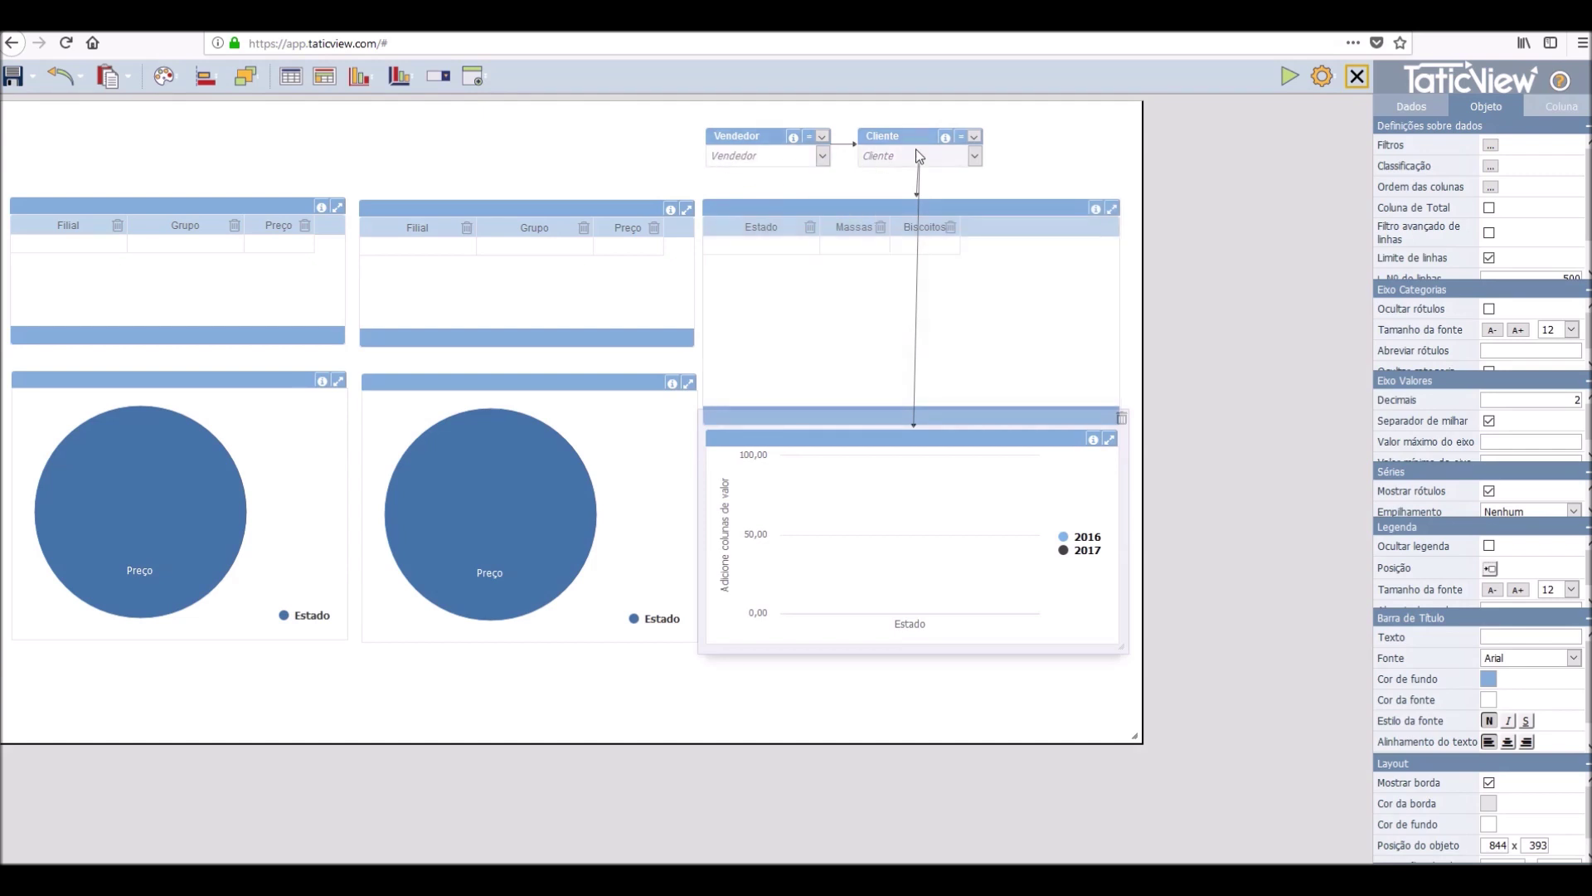
- Replace the Vendedor filter's link to the Cliente filter with direct links to the Estado table and the 2016/2017 bar chart
left_click(855, 150)
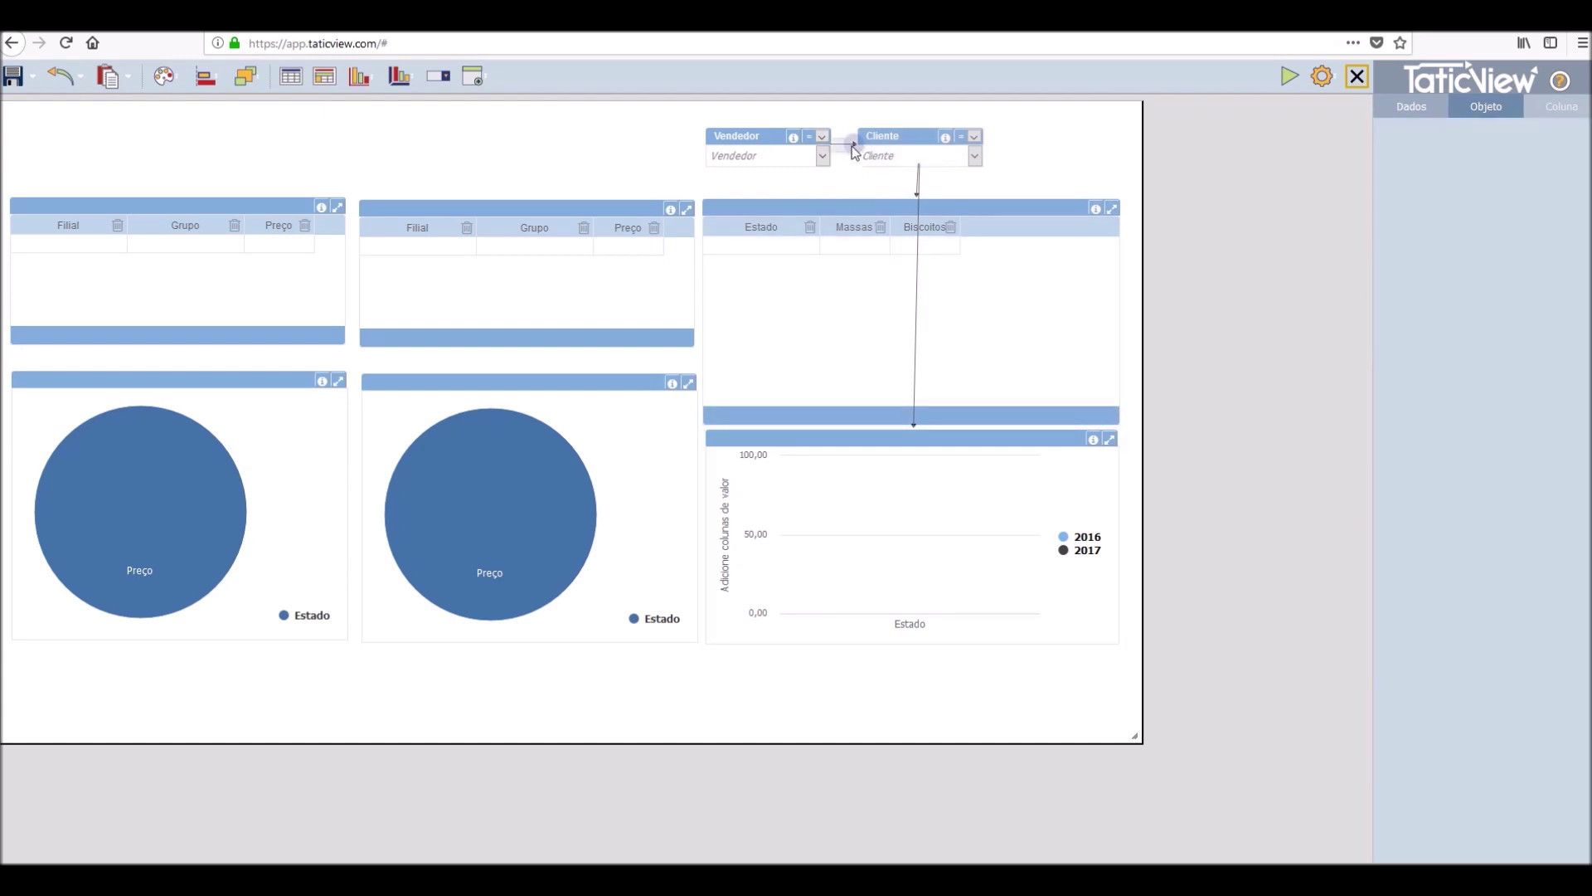
left_click(757, 145)
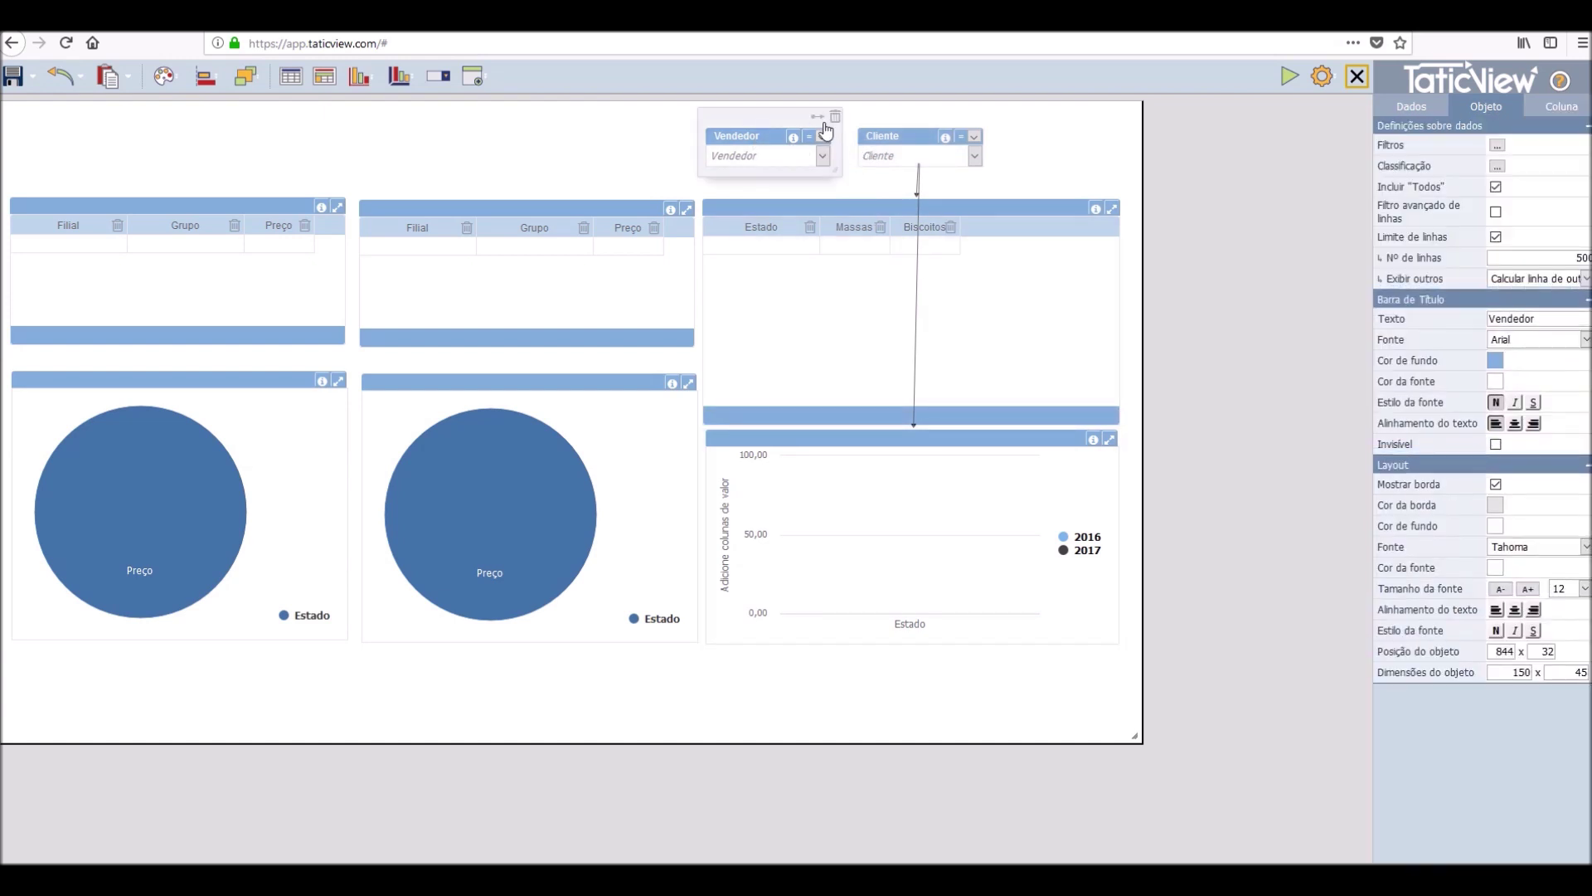
left_click_drag(819, 124, 813, 281)
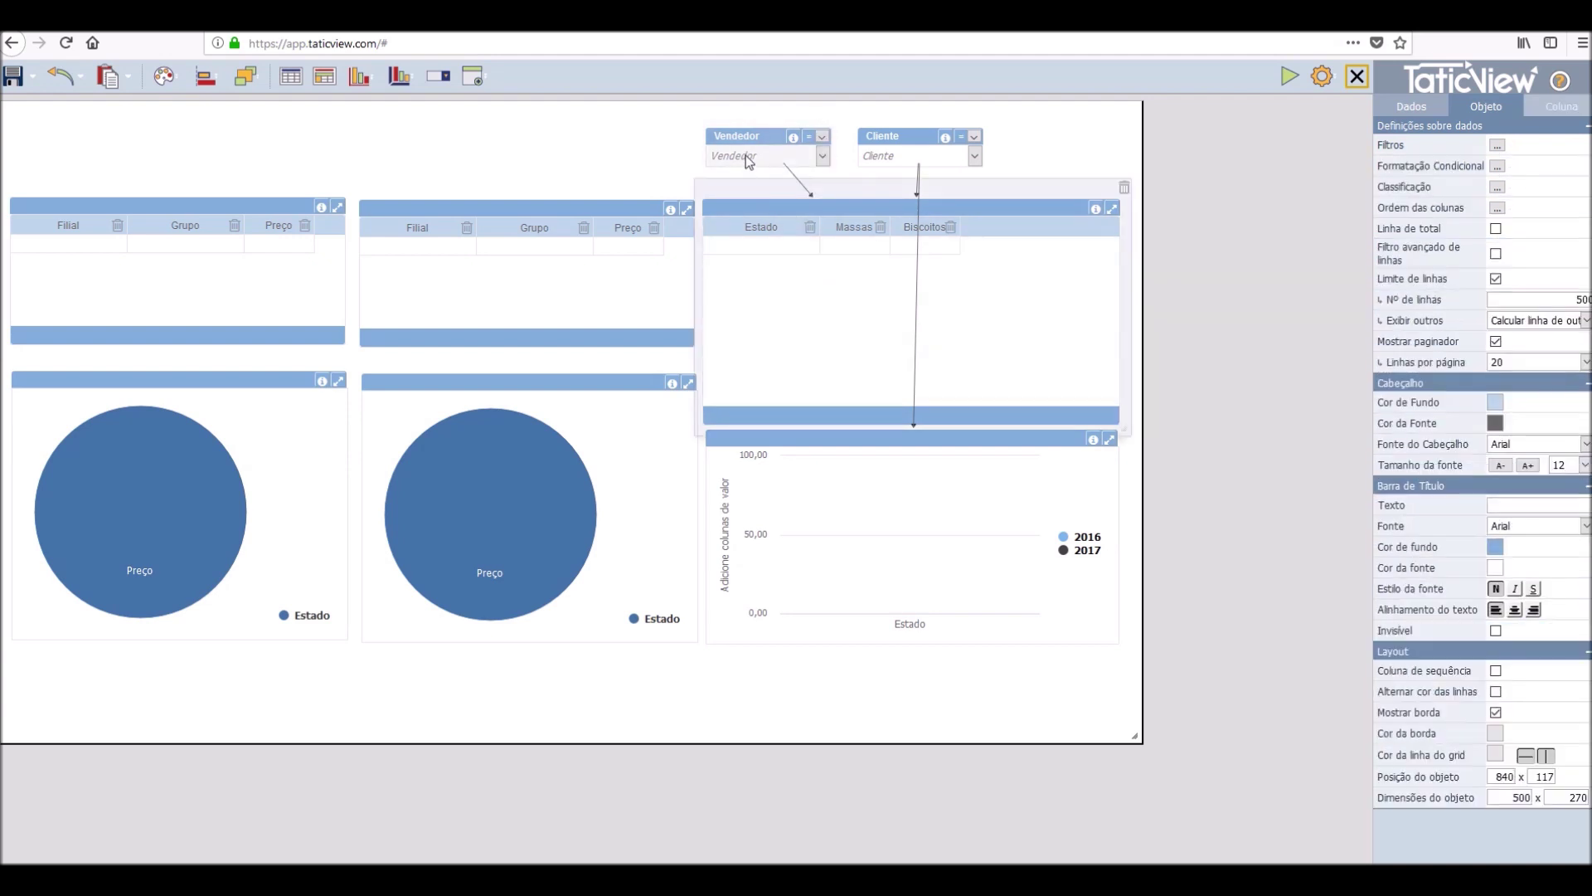
left_click(788, 148)
left_click_drag(815, 127, 817, 477)
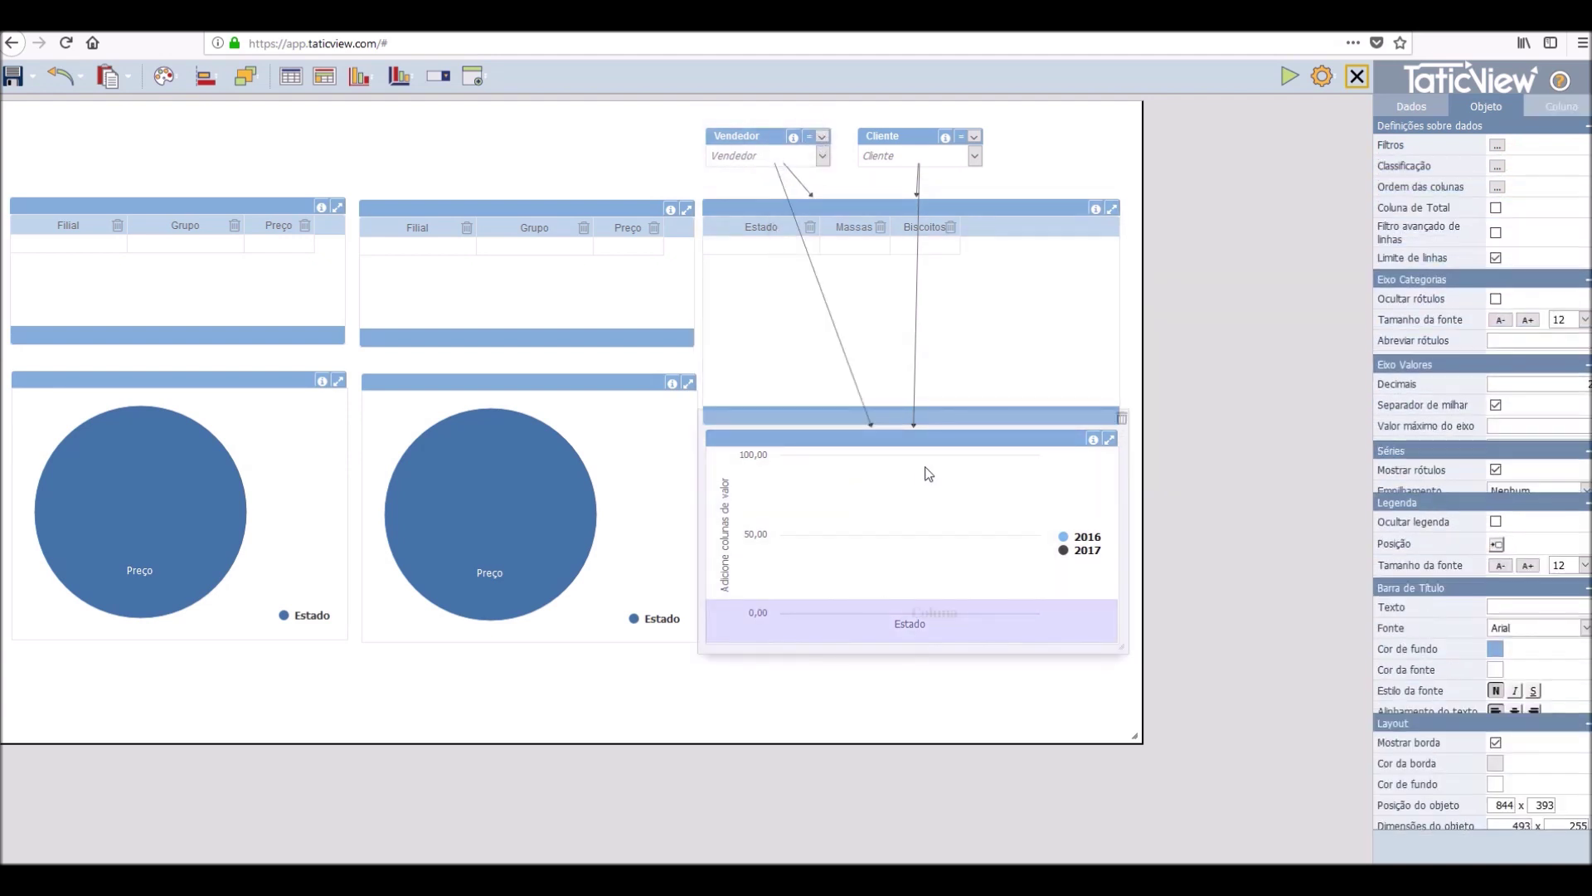
- Preview the dashboard for one Vendedor and test the Cliente filter with Mercado Condorde Ltda, mercado Dexter Ltda and Armazém Cipó Ltda
left_click(1290, 77)
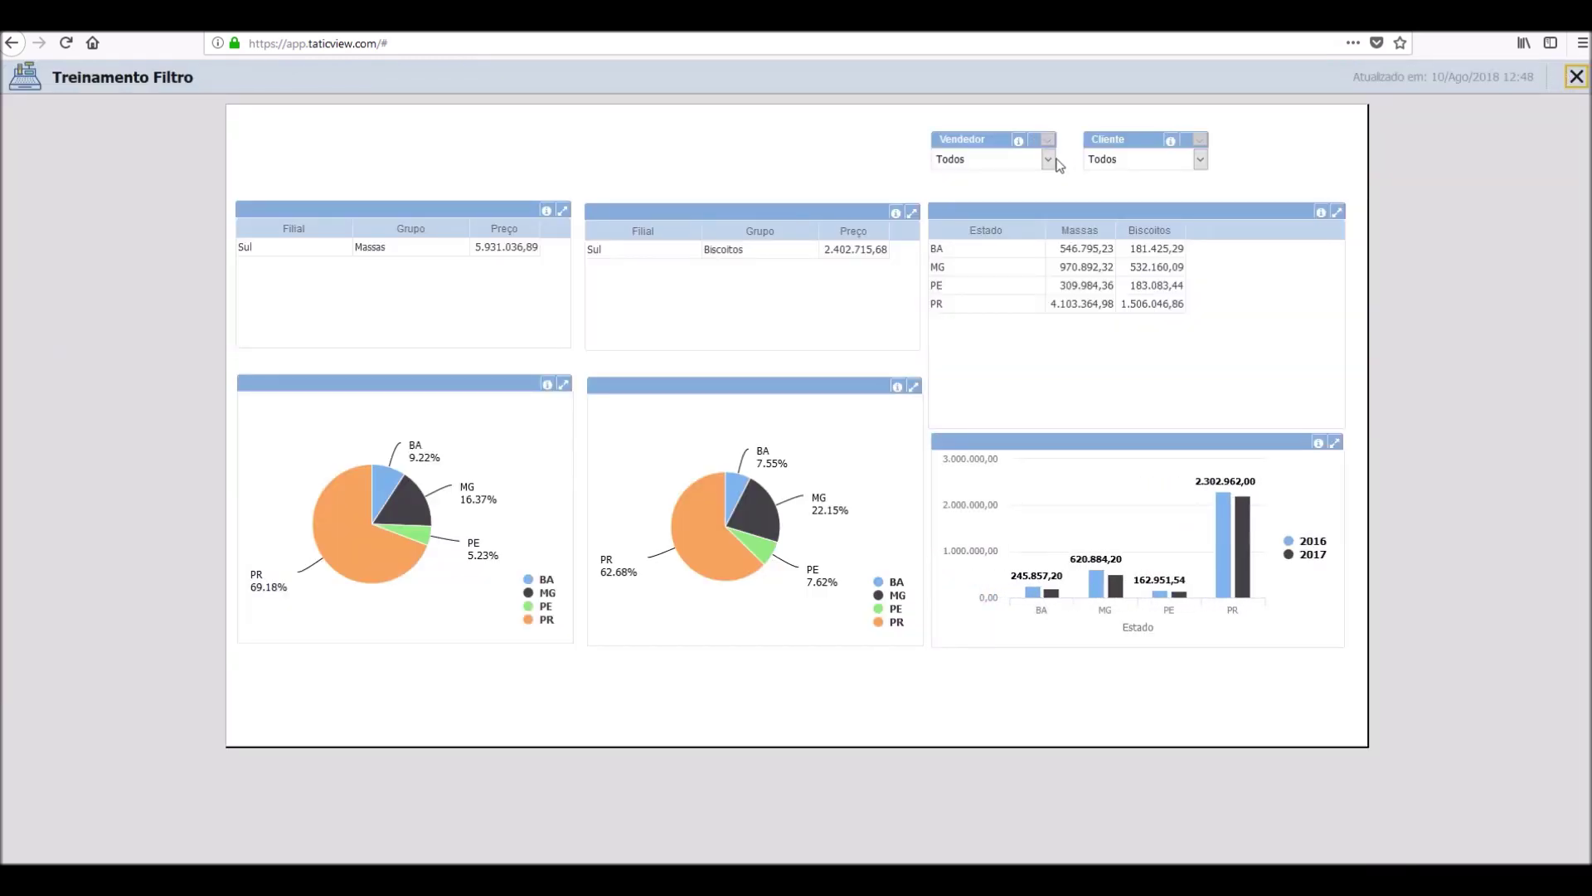
left_click(1049, 160)
left_click(993, 202)
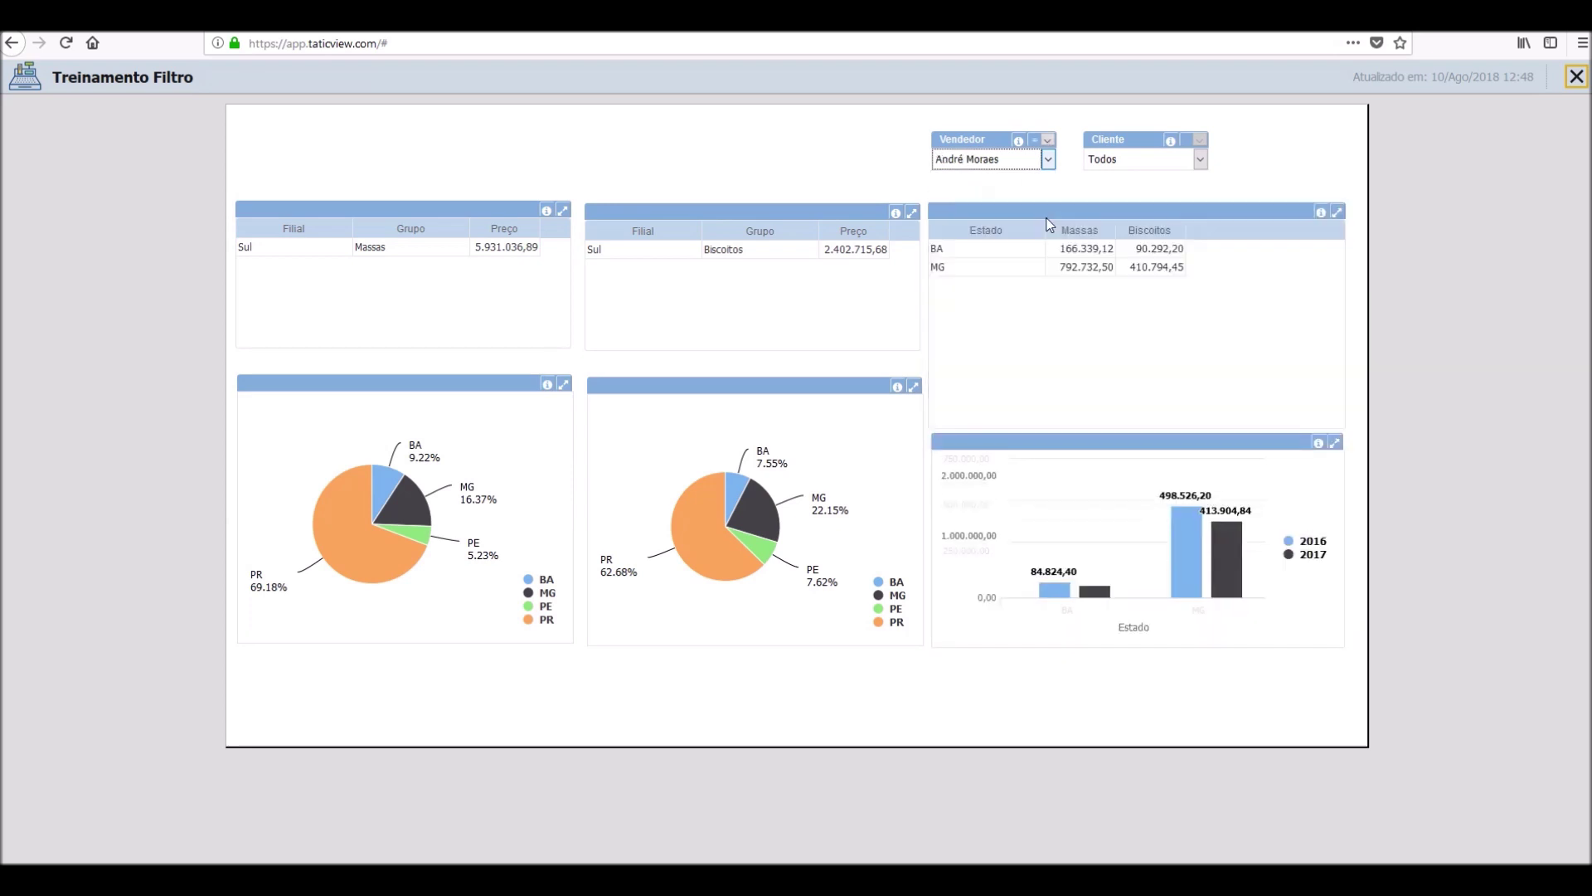
left_click(1146, 163)
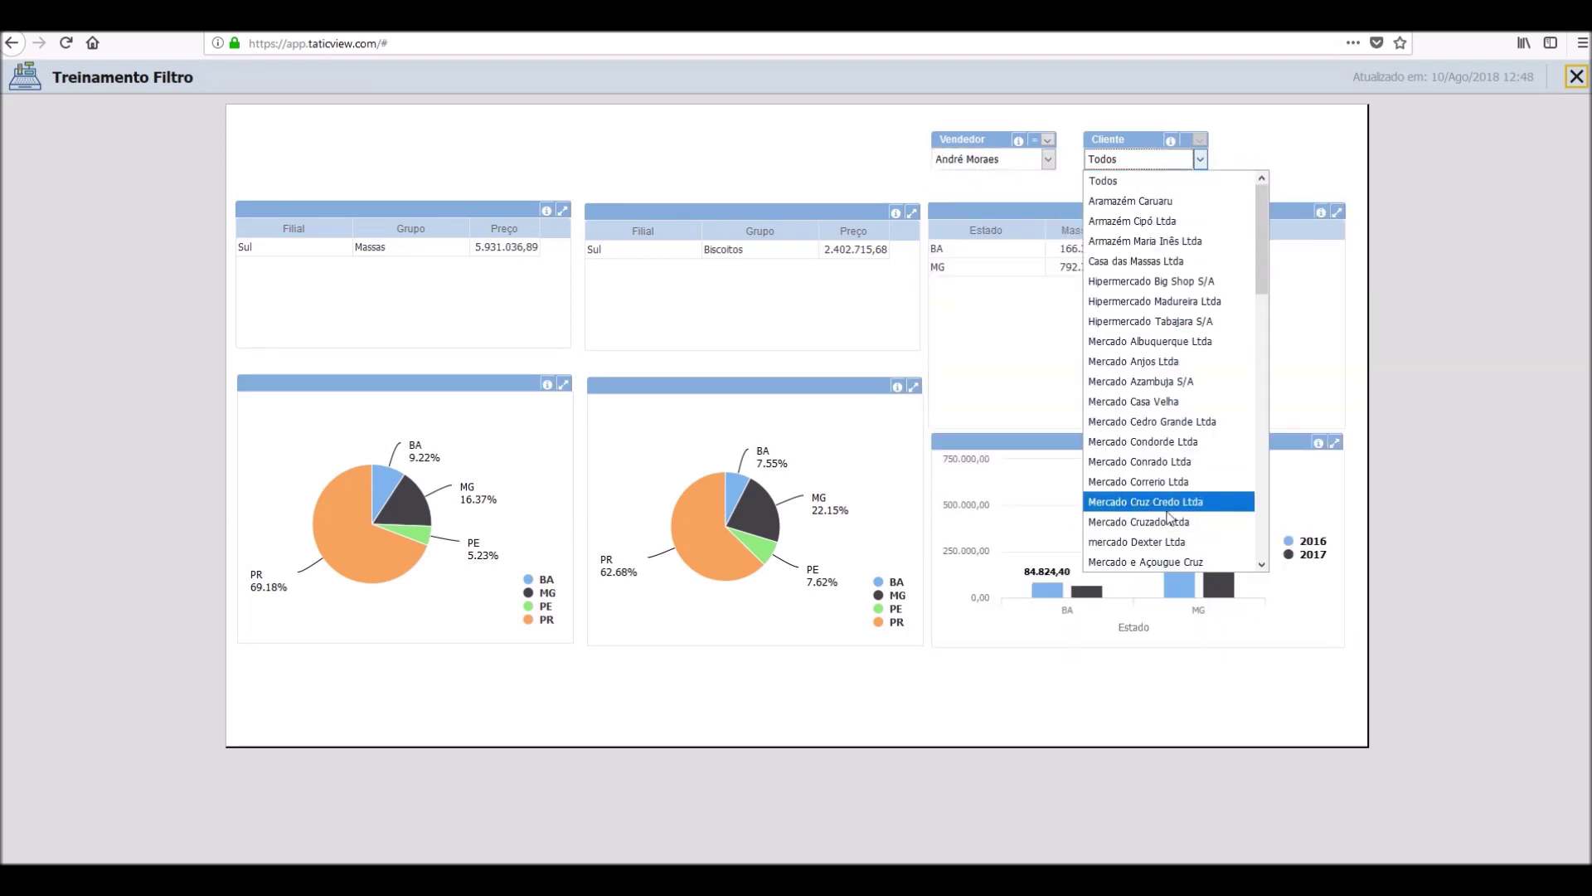
left_click(1148, 448)
left_click(1179, 166)
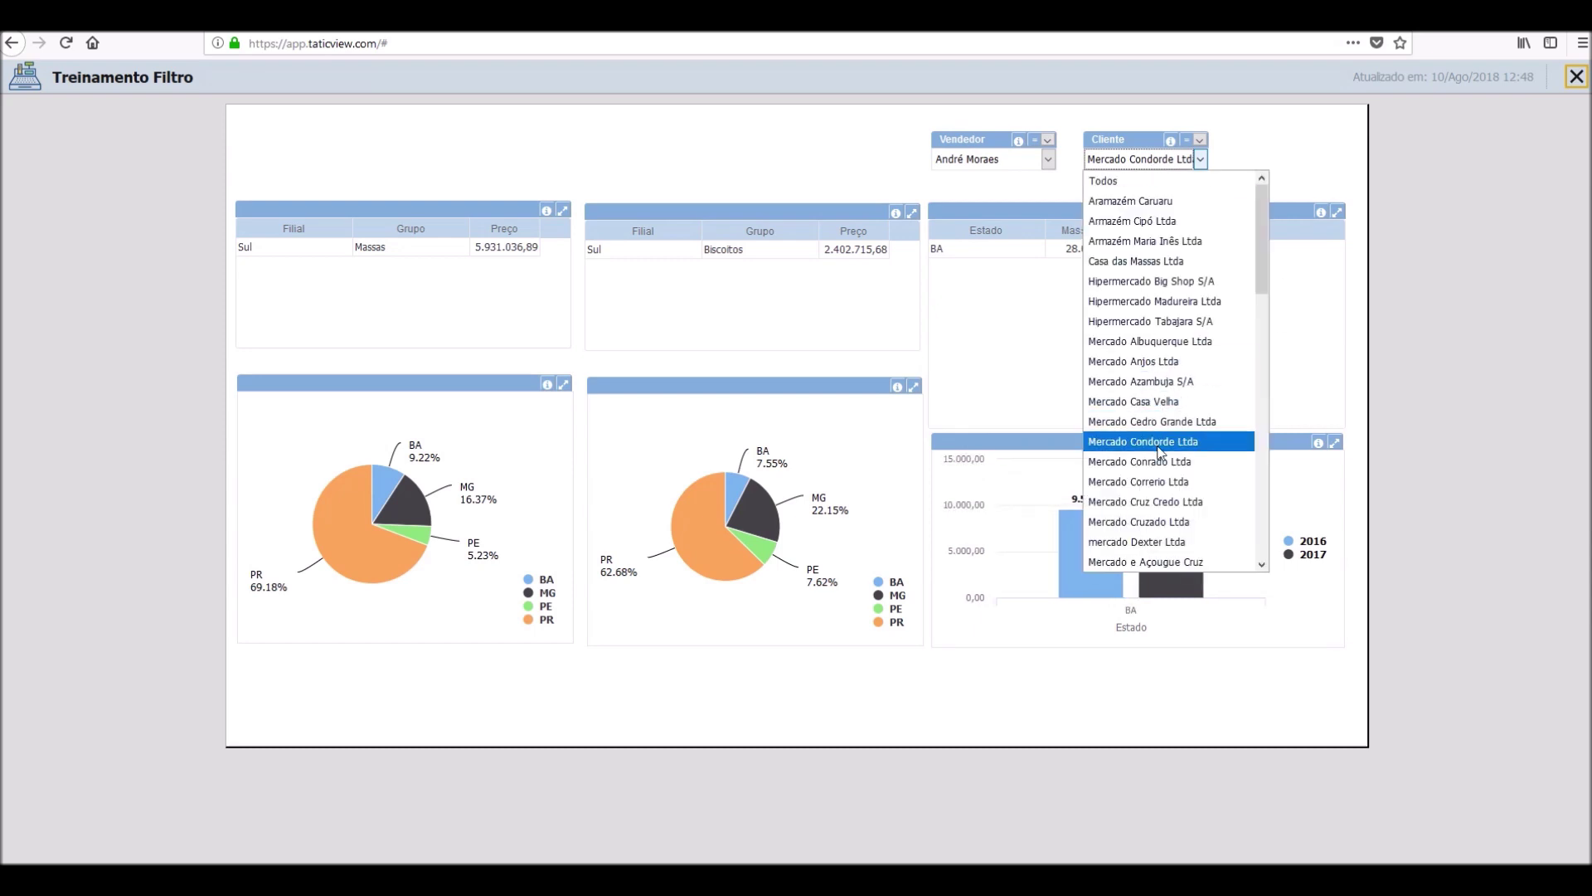
left_click(1153, 542)
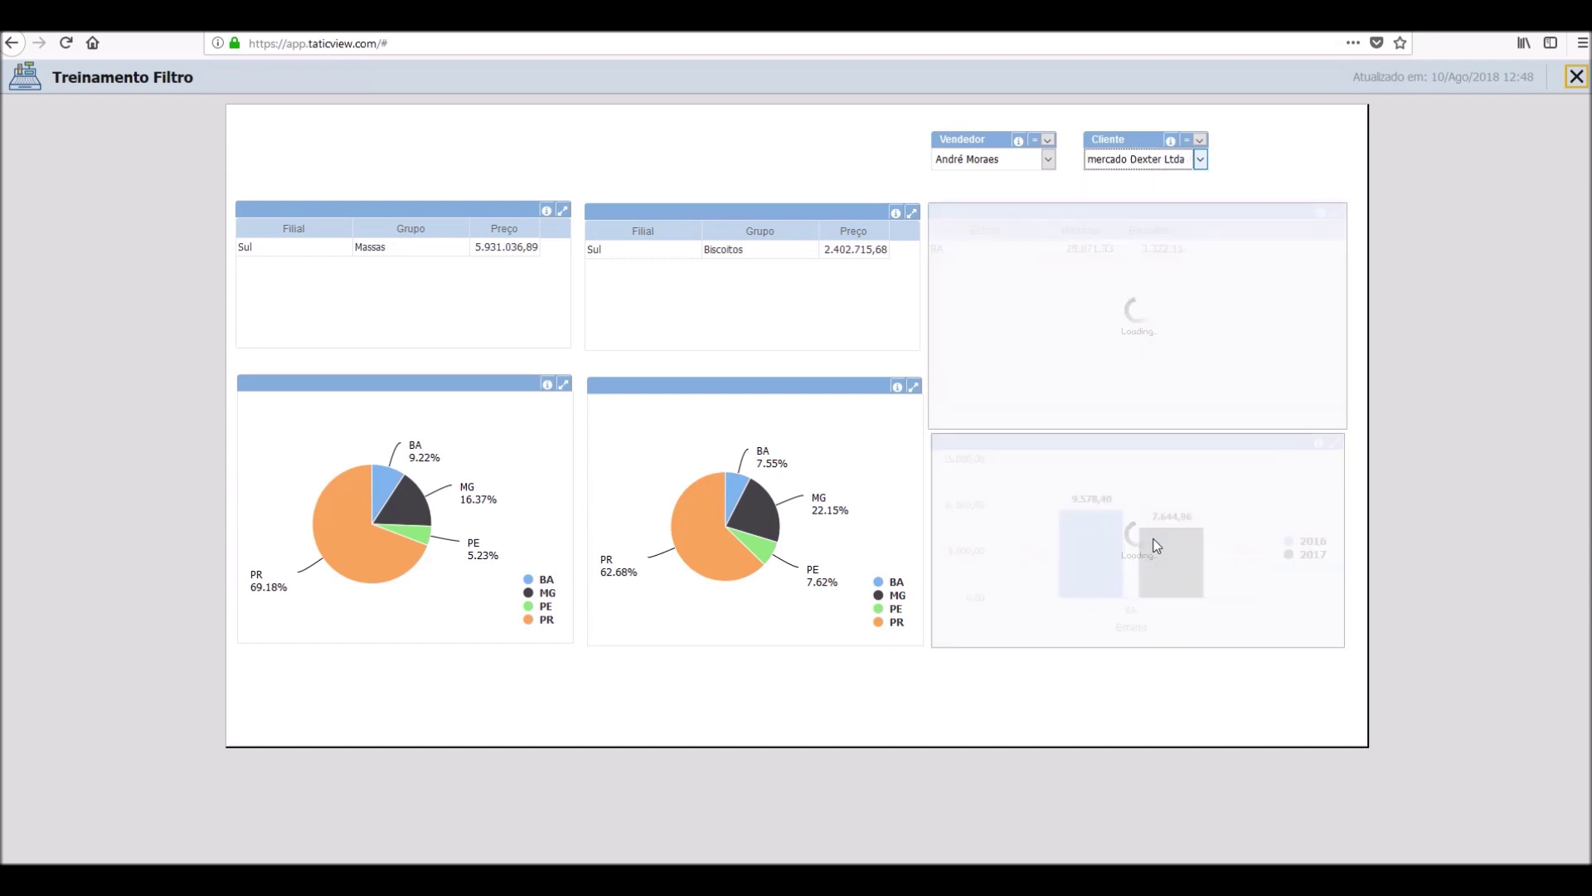
left_click(1136, 160)
left_click(1157, 224)
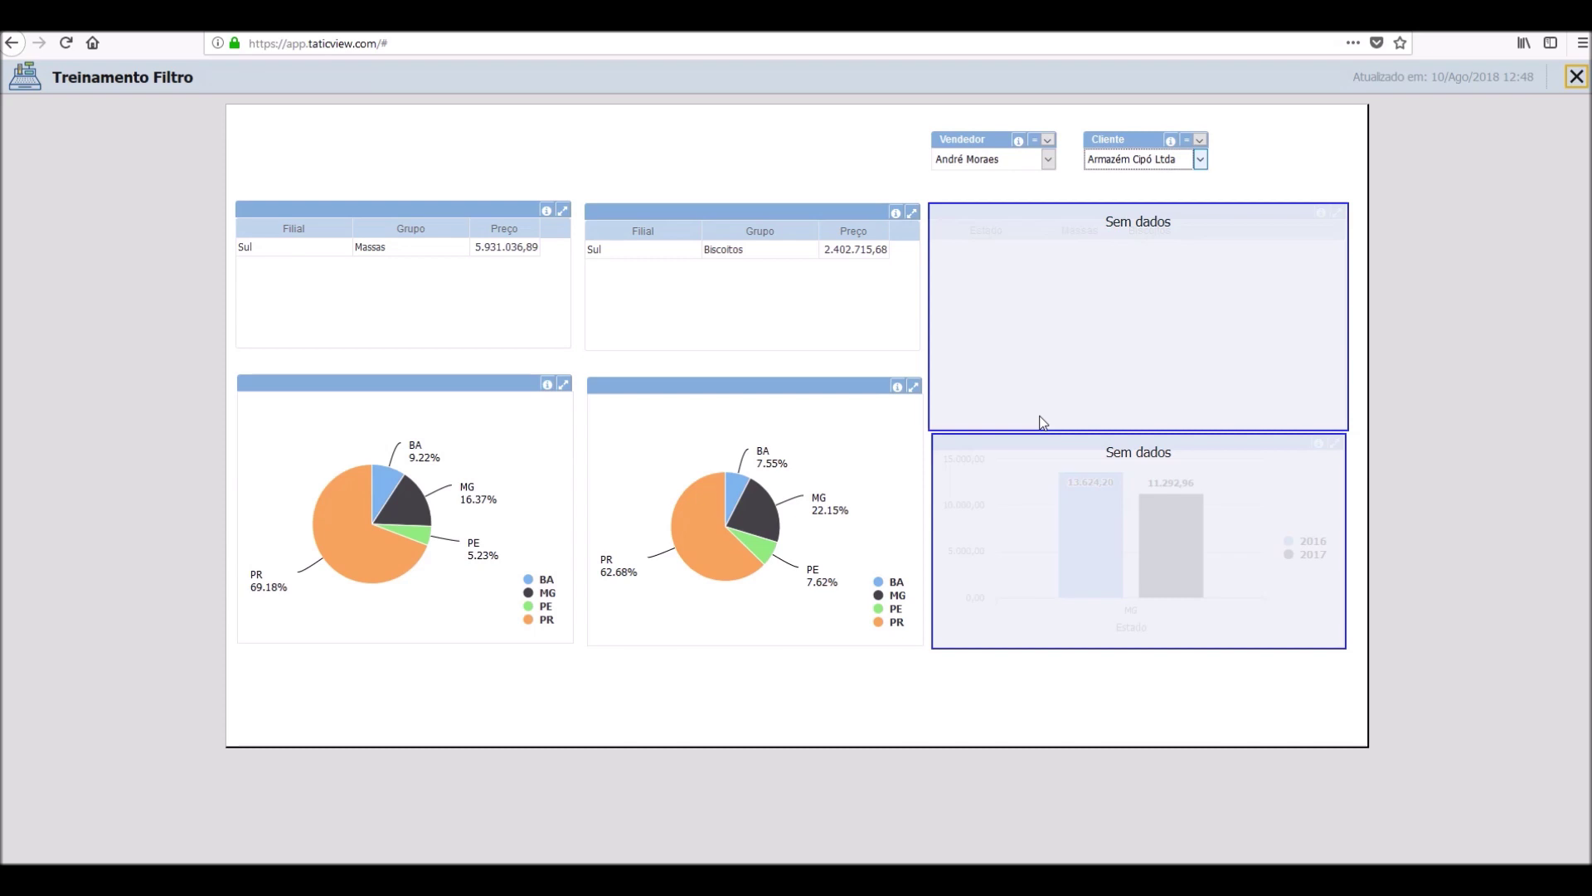
left_click(1577, 79)
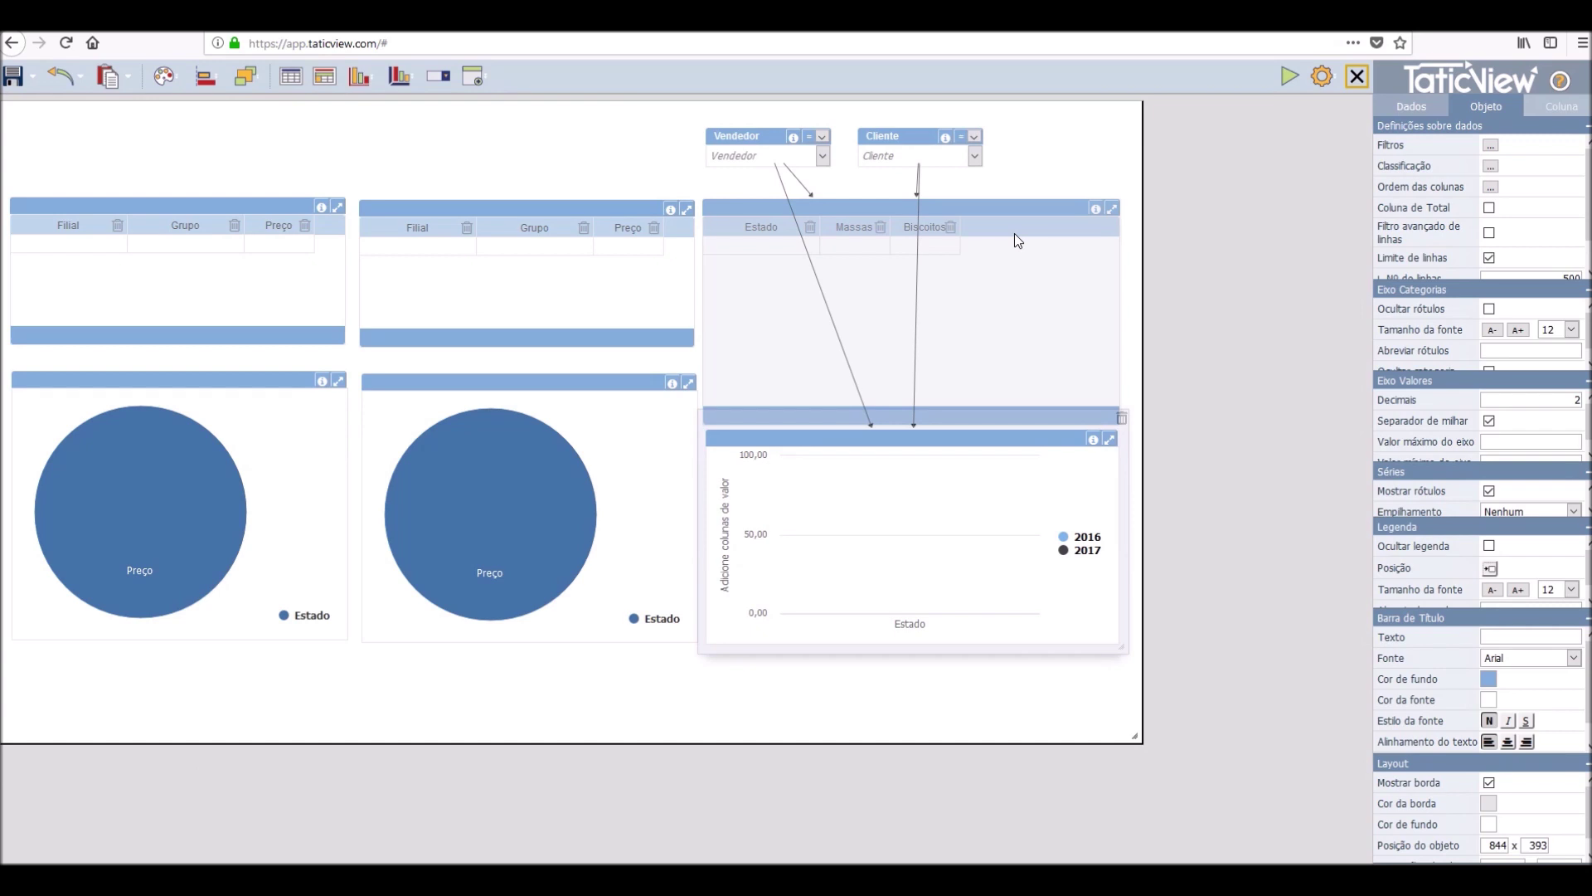
- Add a MacroRegião filter beside the Vendedor filter and link it to the Vendedor filter
left_click(438, 76)
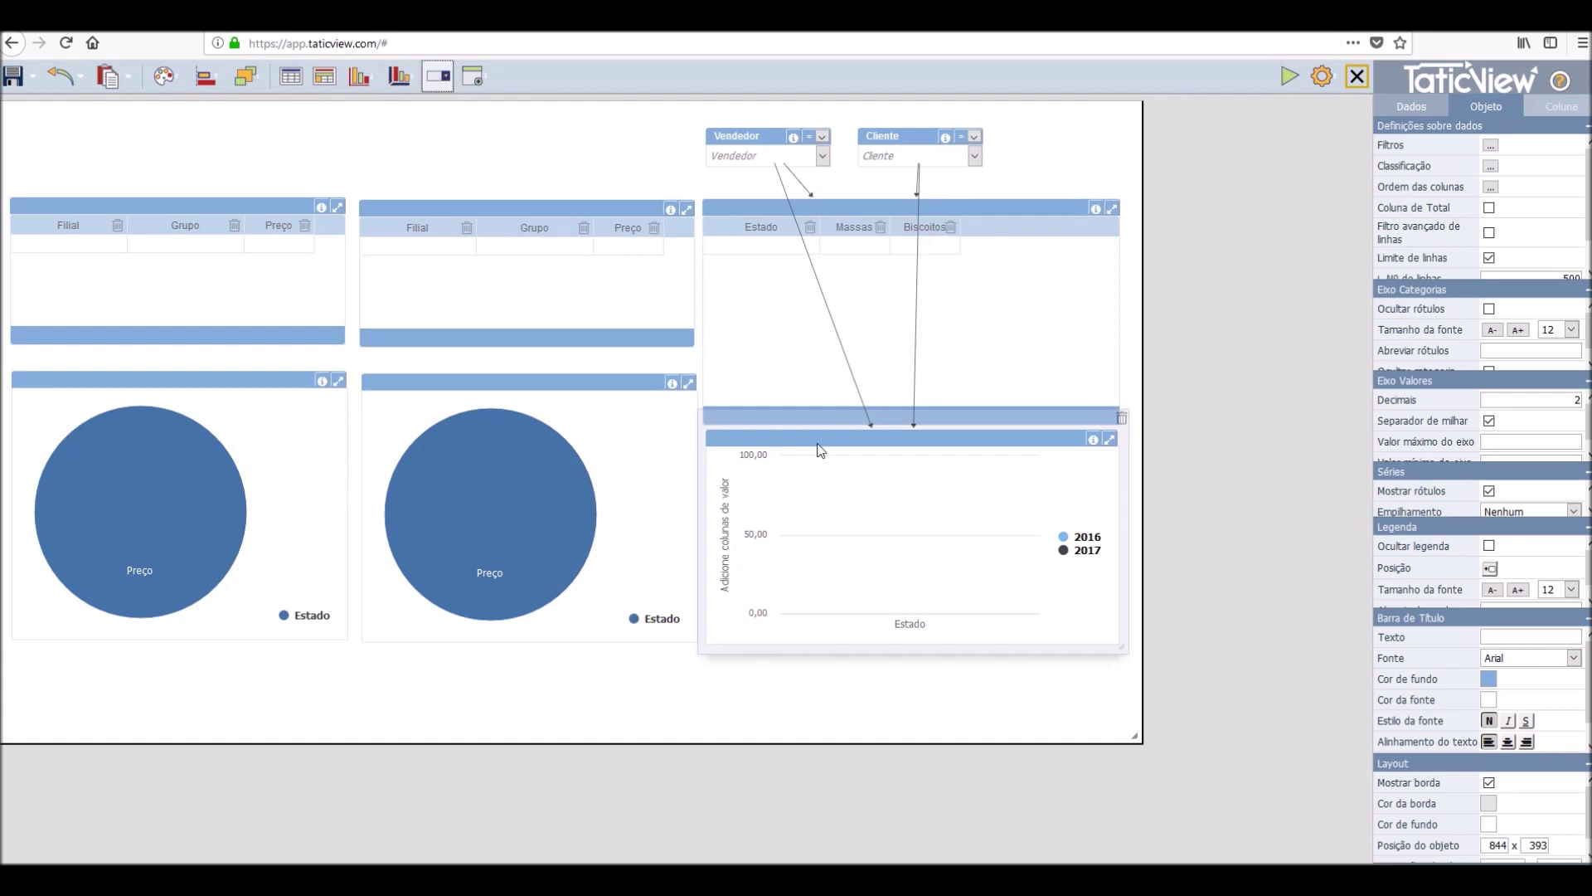
left_click(578, 429)
left_click_drag(564, 397, 591, 121)
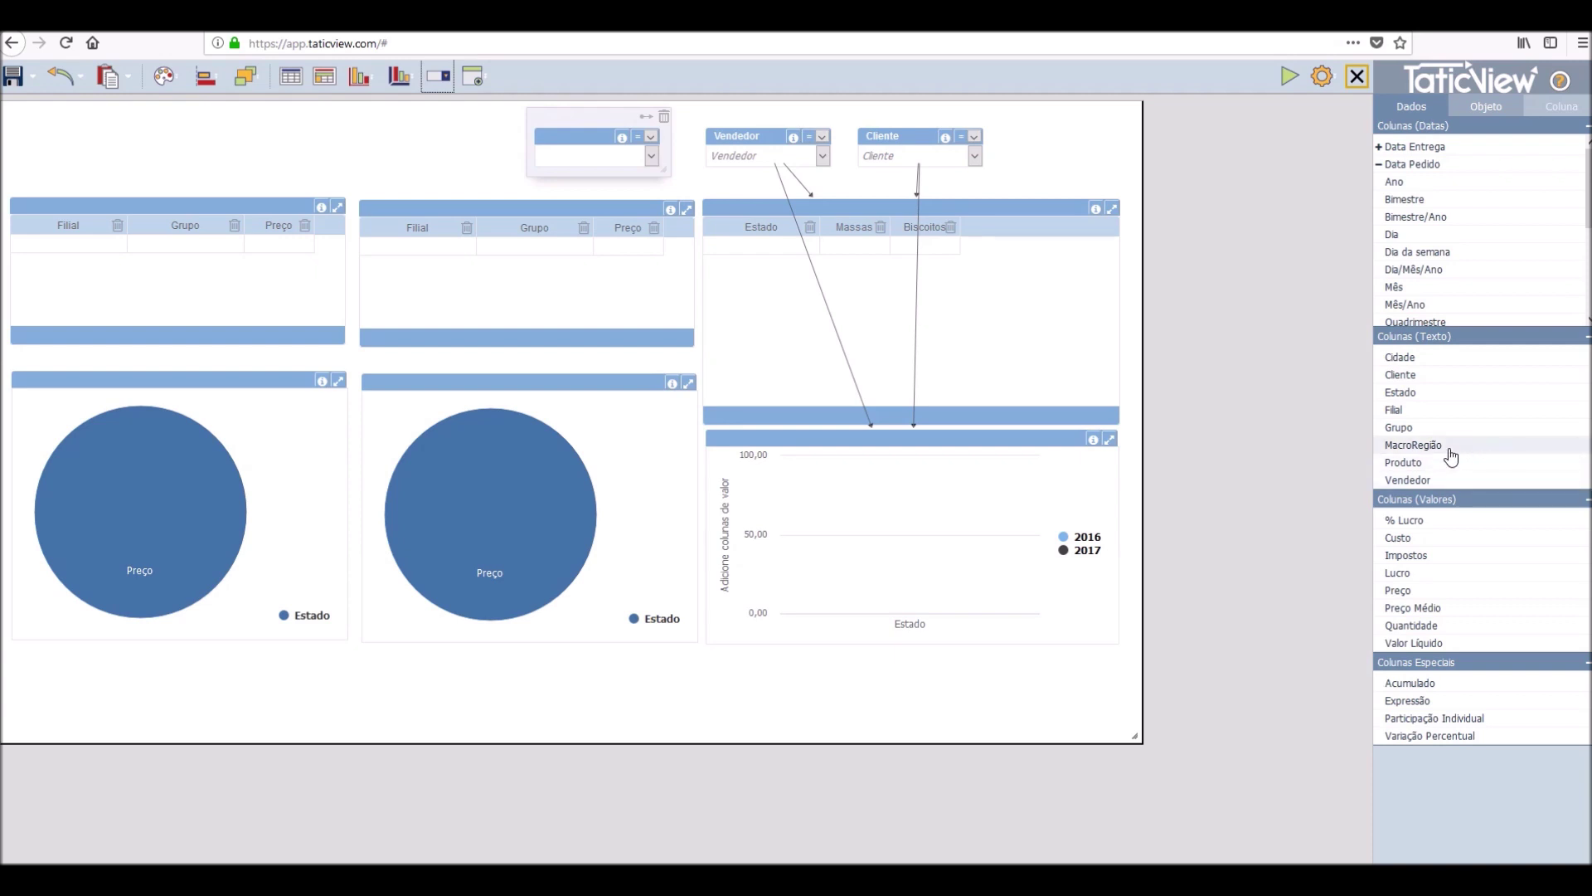
left_click_drag(1459, 445, 597, 150)
left_click(763, 153)
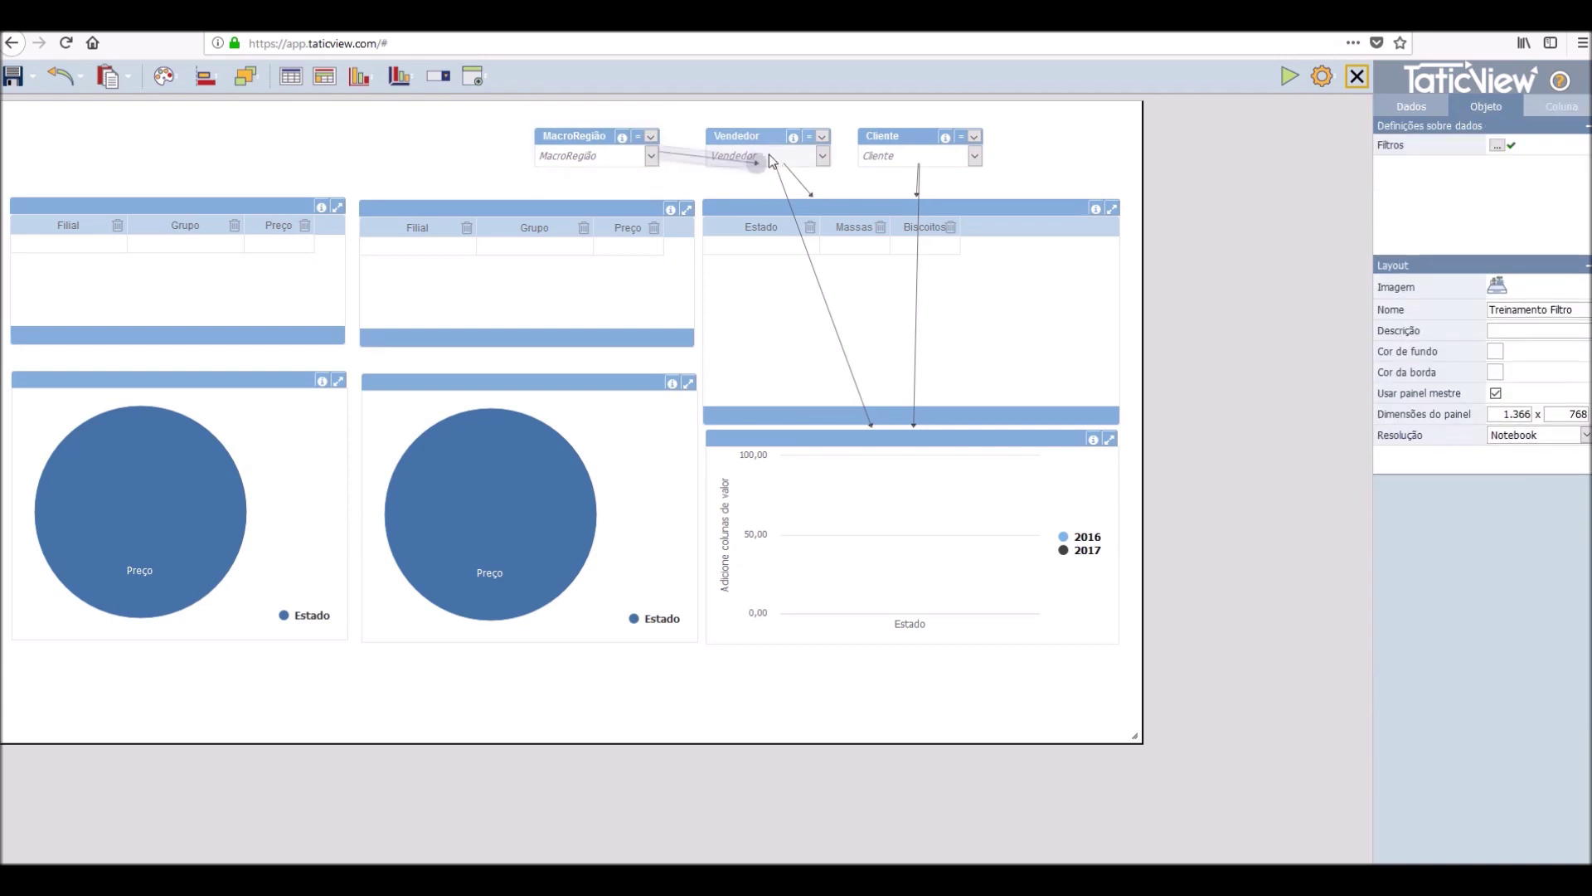